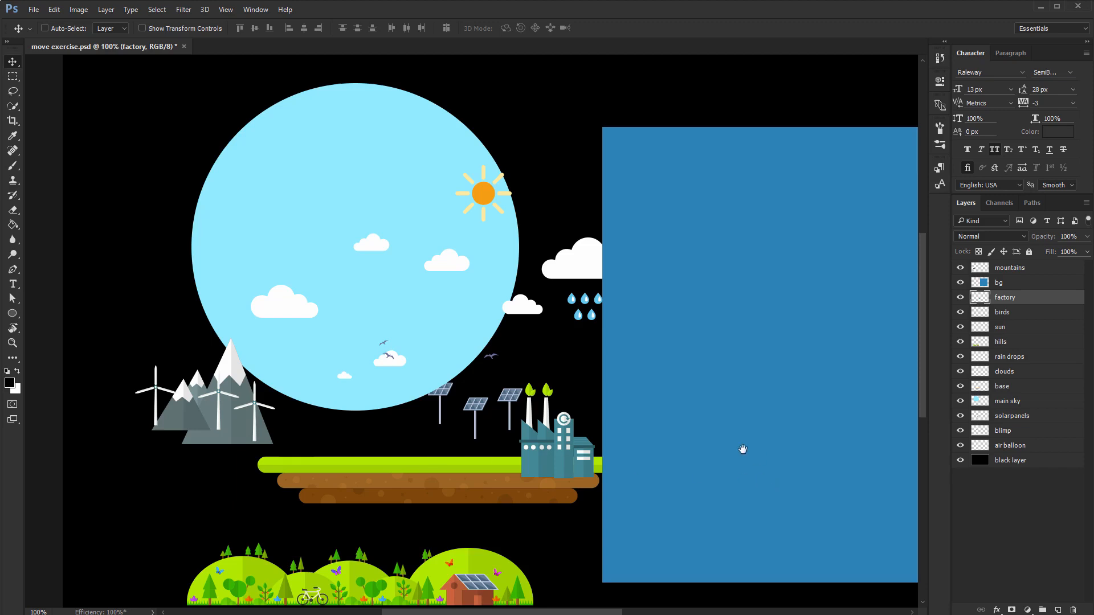
# Hide and show the black layer to check the backdrop behind the scattered artwork.
pyautogui.moveTo(740, 446); pyautogui.dragTo(831, 410)
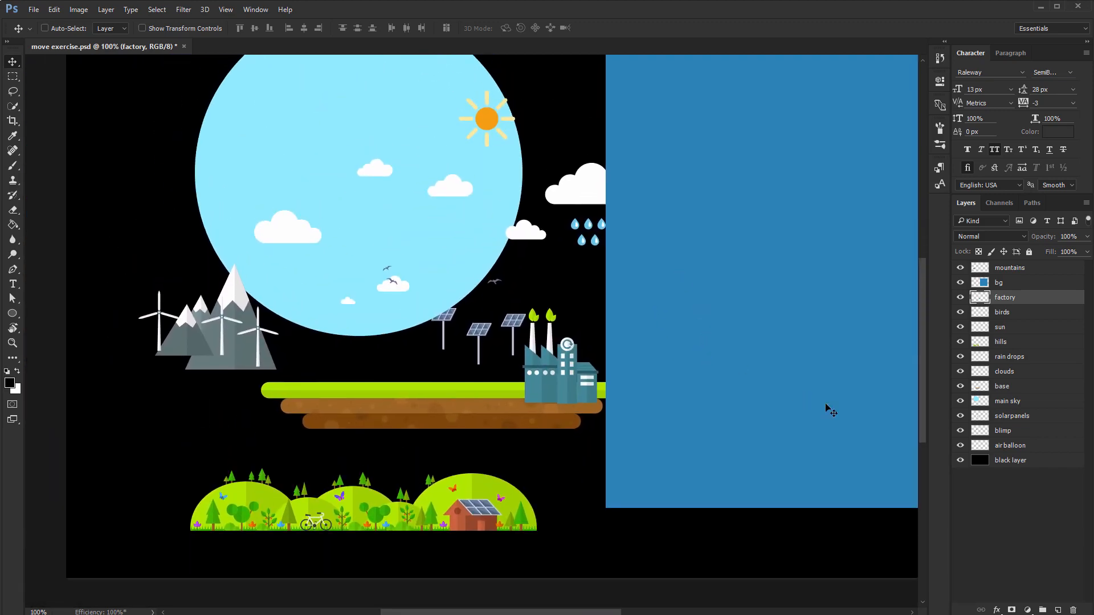
pyautogui.click(960, 460)
pyautogui.click(960, 460)
pyautogui.moveTo(698, 386); pyautogui.dragTo(682, 430)
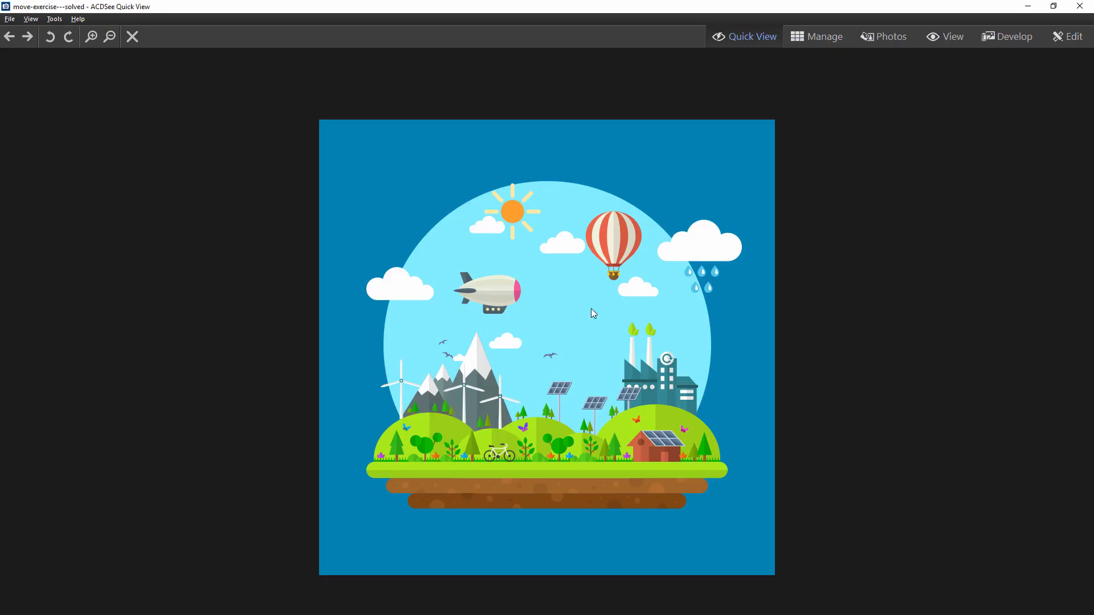
# Examine the solved reference image in ACDSee Quick View and compare it with the working file in Photoshop.
pyautogui.scroll(2, 598, 300)
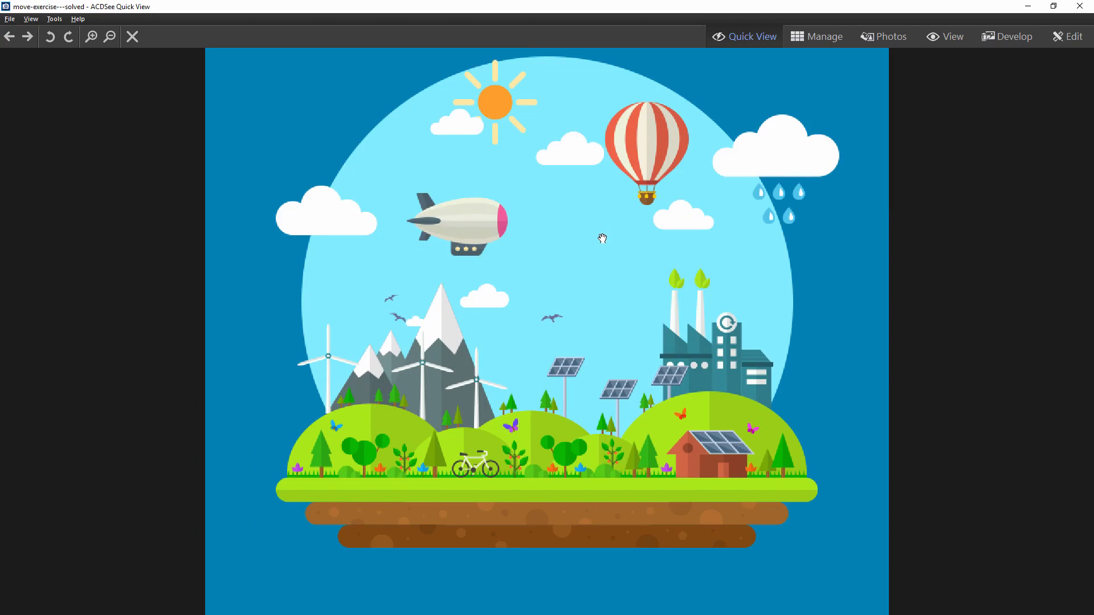
pyautogui.scroll(-2, 601, 237)
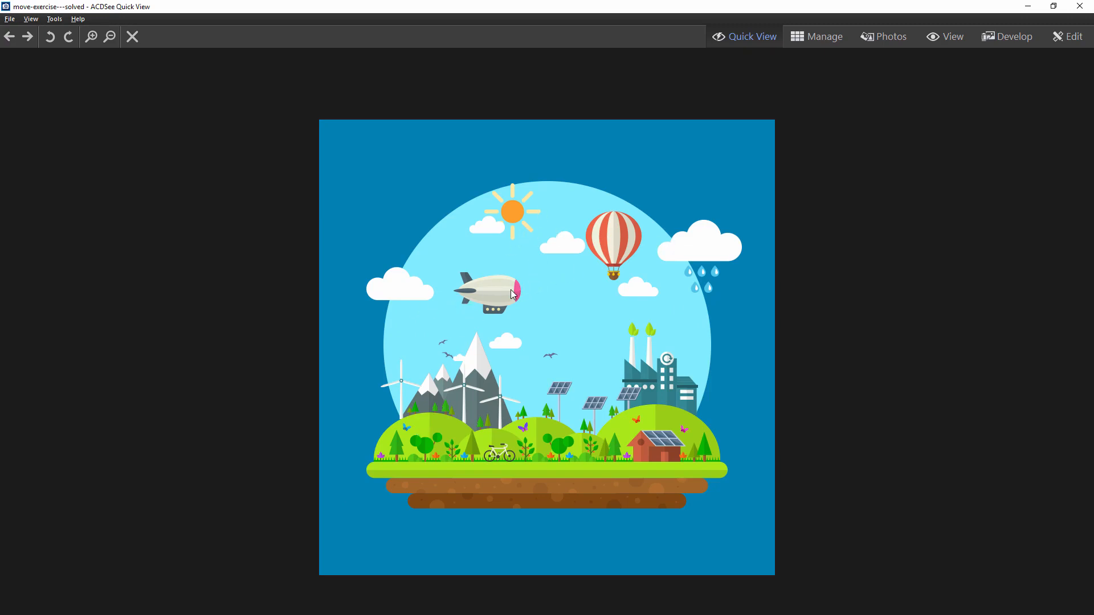
pyautogui.hotkey('alt', 'Tab')
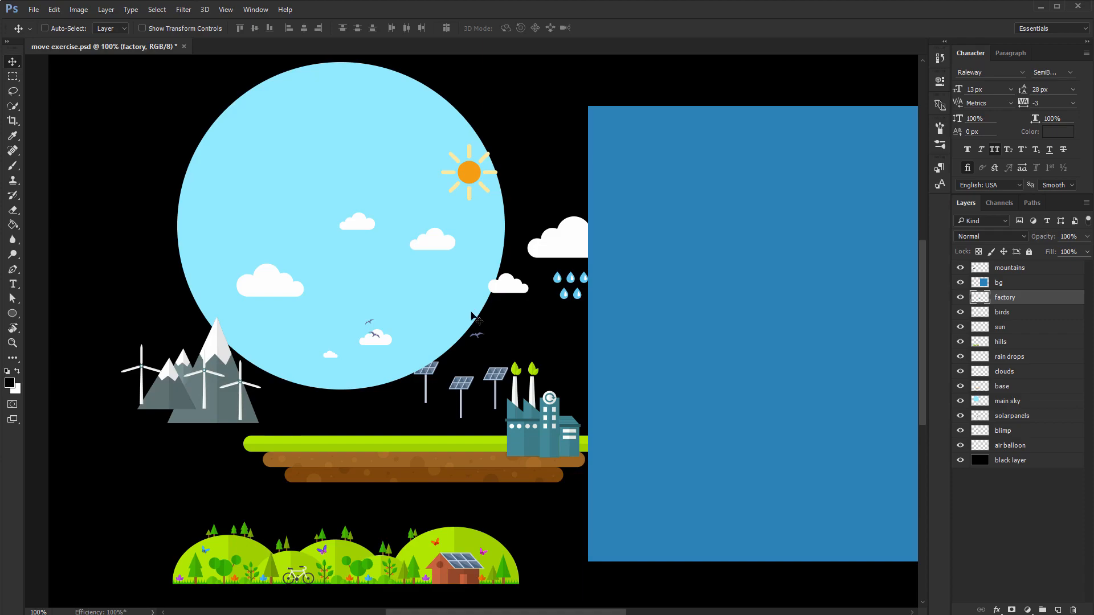
pyautogui.hotkey('alt', 'Tab')
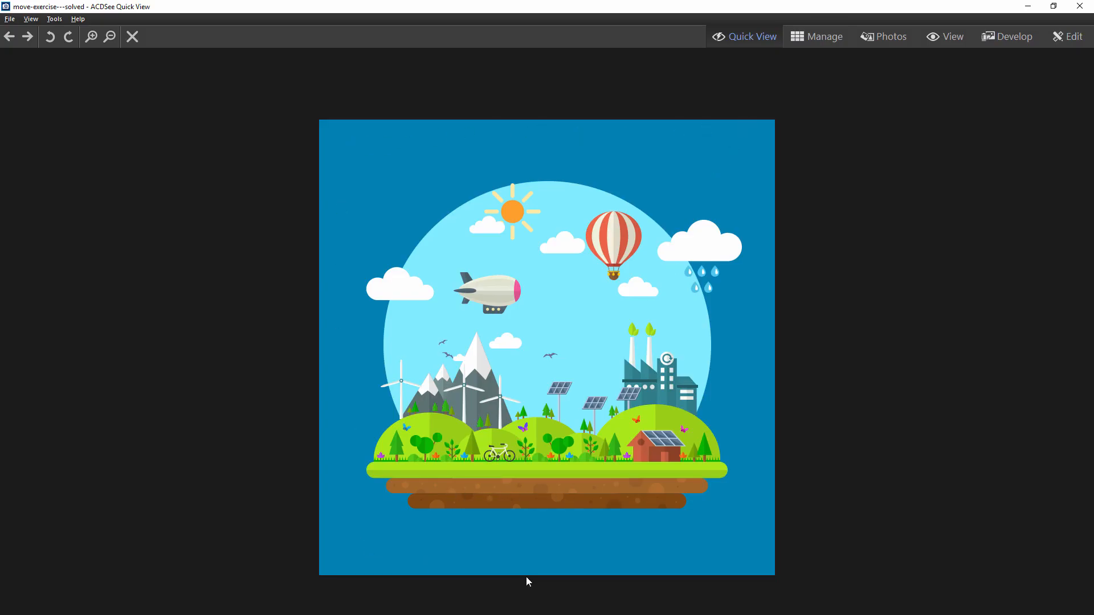
pyautogui.hotkey('alt', 'Tab')
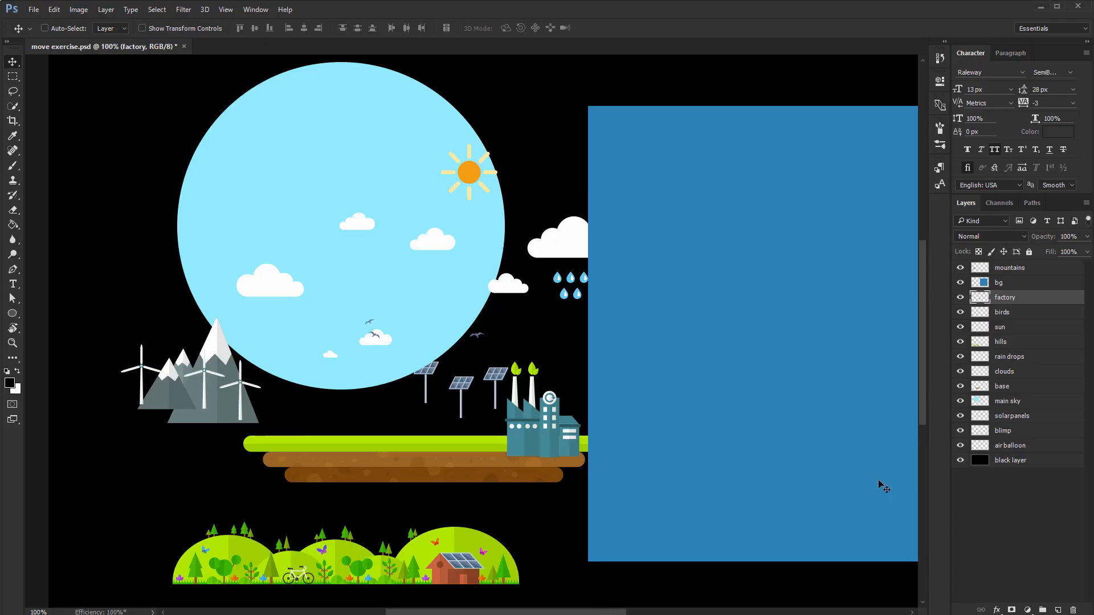
# Try small moves on the canvas, shifting the blue bg square slightly left and the factory slightly up.
pyautogui.click(1045, 344)
pyautogui.click(1029, 417)
pyautogui.click(1012, 460)
pyautogui.keyDown('ctrl'); pyautogui.click(677, 381); pyautogui.keyUp('ctrl')
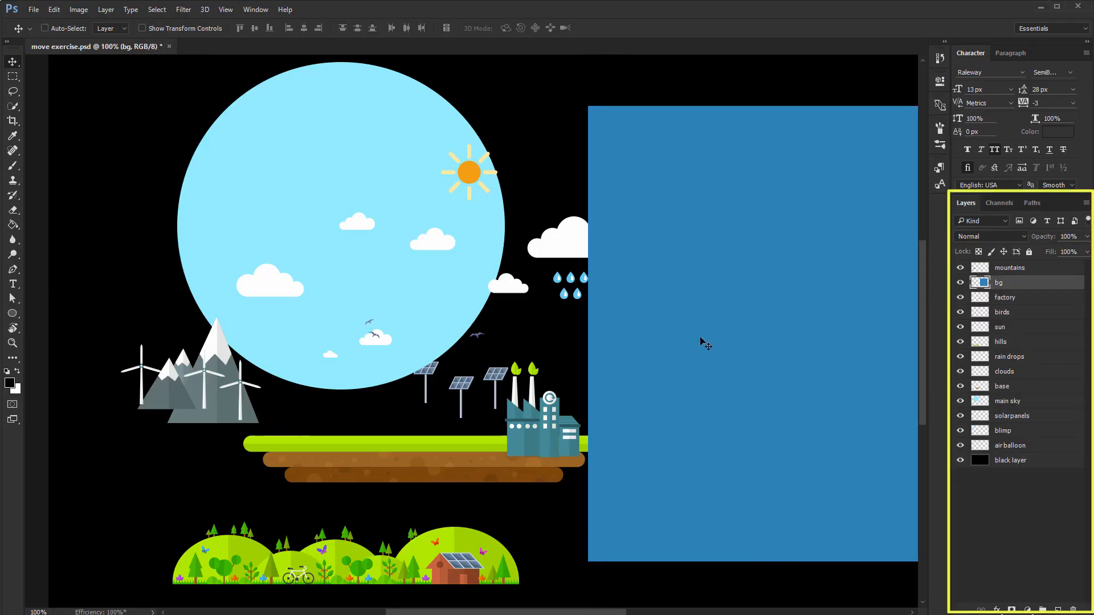
pyautogui.moveTo(701, 341); pyautogui.dragTo(673, 345)
pyautogui.moveTo(535, 446); pyautogui.dragTo(528, 420)
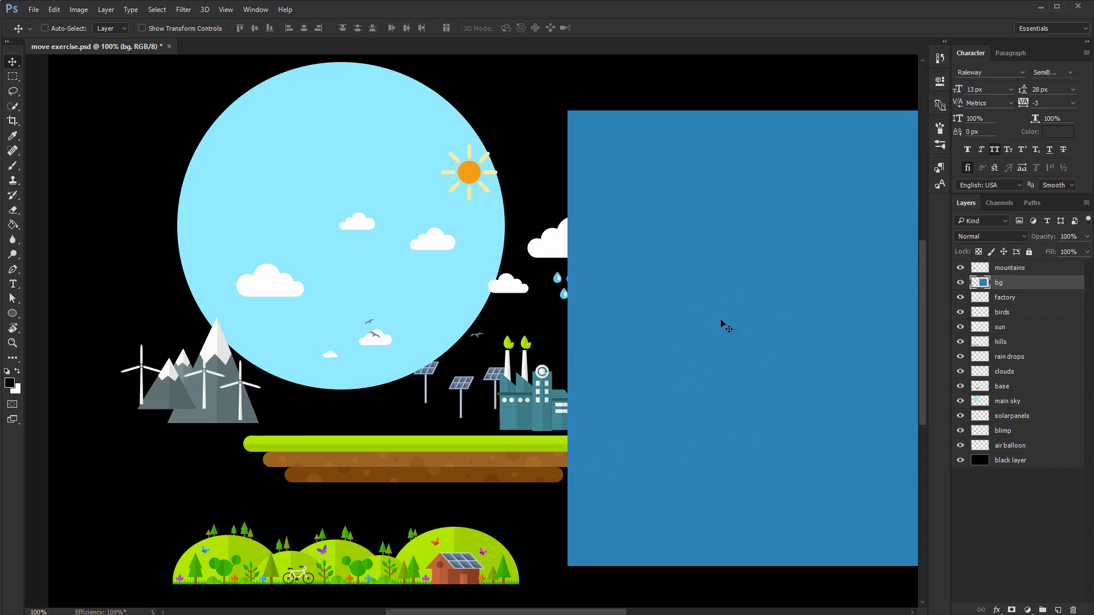
# Move the blue bg square left over the scenery and restack its layer directly above the black layer.
pyautogui.press('ctrl')
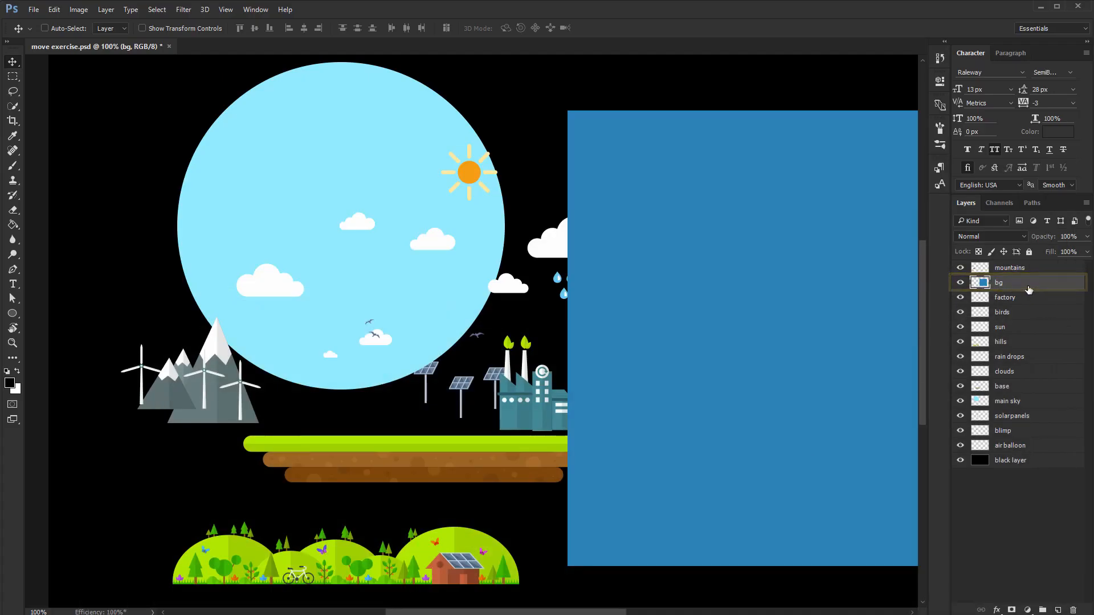
pyautogui.moveTo(805, 301); pyautogui.dragTo(349, 341)
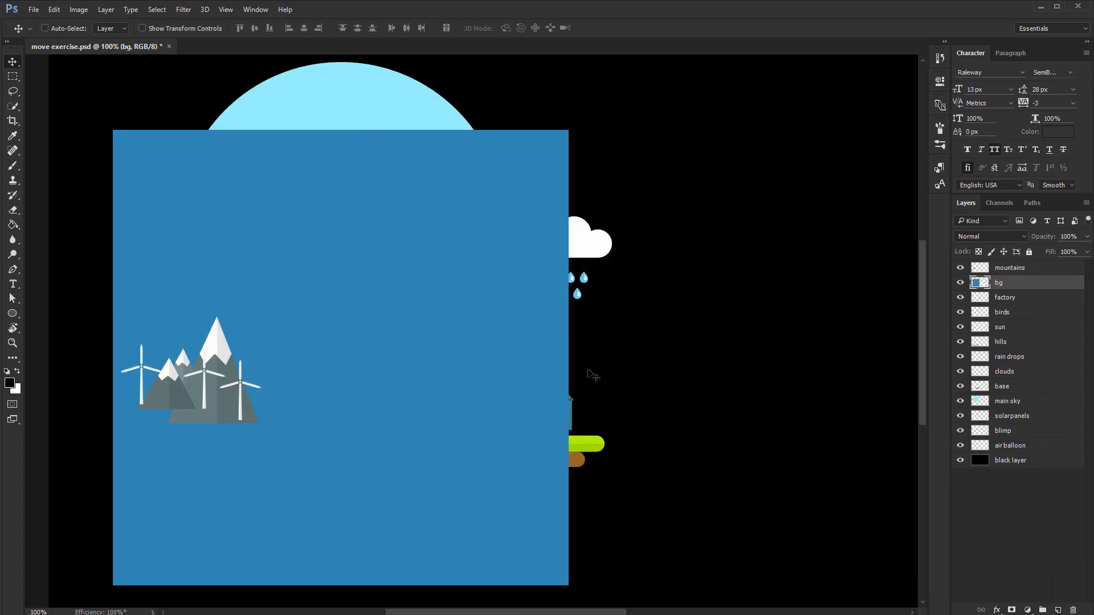
pyautogui.click(997, 270)
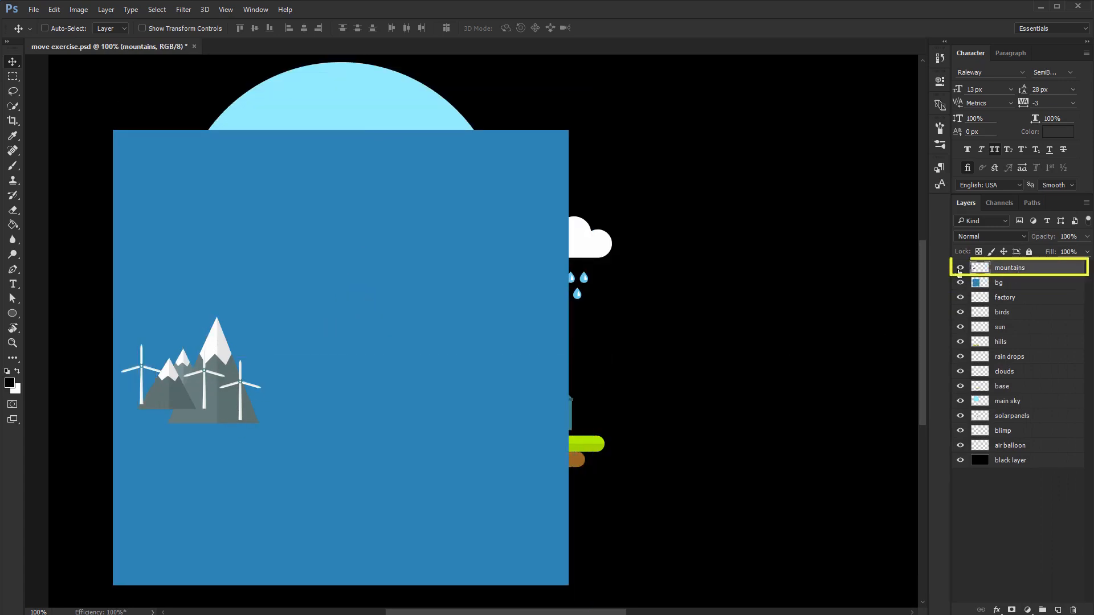
pyautogui.click(1024, 283)
pyautogui.moveTo(1009, 292); pyautogui.dragTo(1003, 456)
pyautogui.moveTo(568, 444); pyautogui.dragTo(598, 415)
# Restack the main sky layer directly above bg and shift the light blue circle slightly down and right.
pyautogui.keyDown('ctrl'); pyautogui.click(354, 129); pyautogui.keyUp('ctrl')
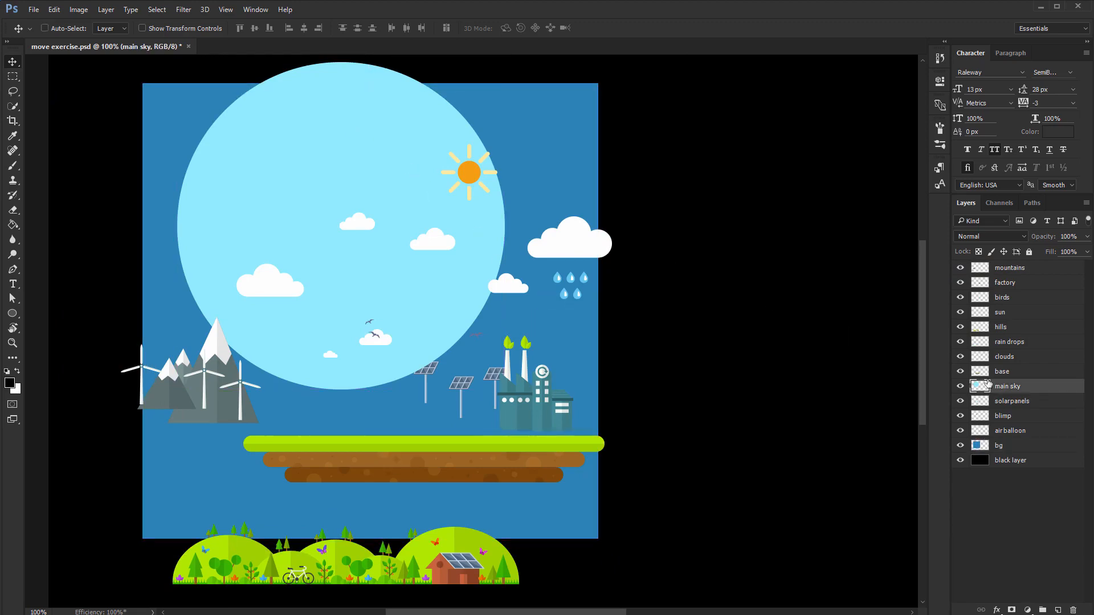
pyautogui.moveTo(1014, 388); pyautogui.dragTo(1013, 449)
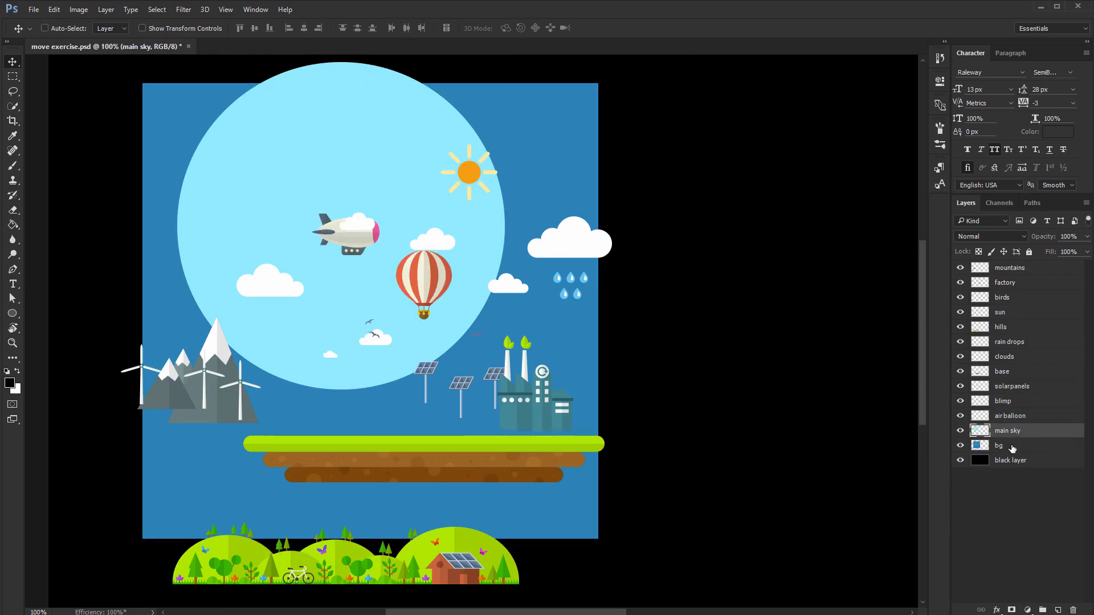
pyautogui.moveTo(521, 347); pyautogui.dragTo(596, 374)
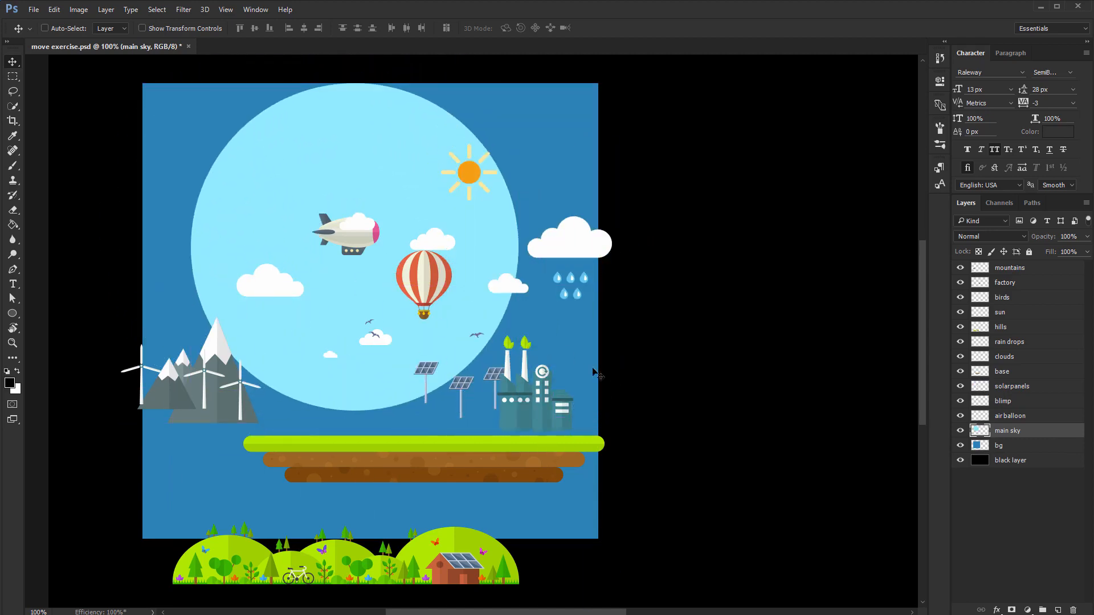
# Hide and show the black layer, bg and main sky in turn to check what each one contains.
pyautogui.click(1020, 465)
pyautogui.click(959, 464)
pyautogui.click(959, 464)
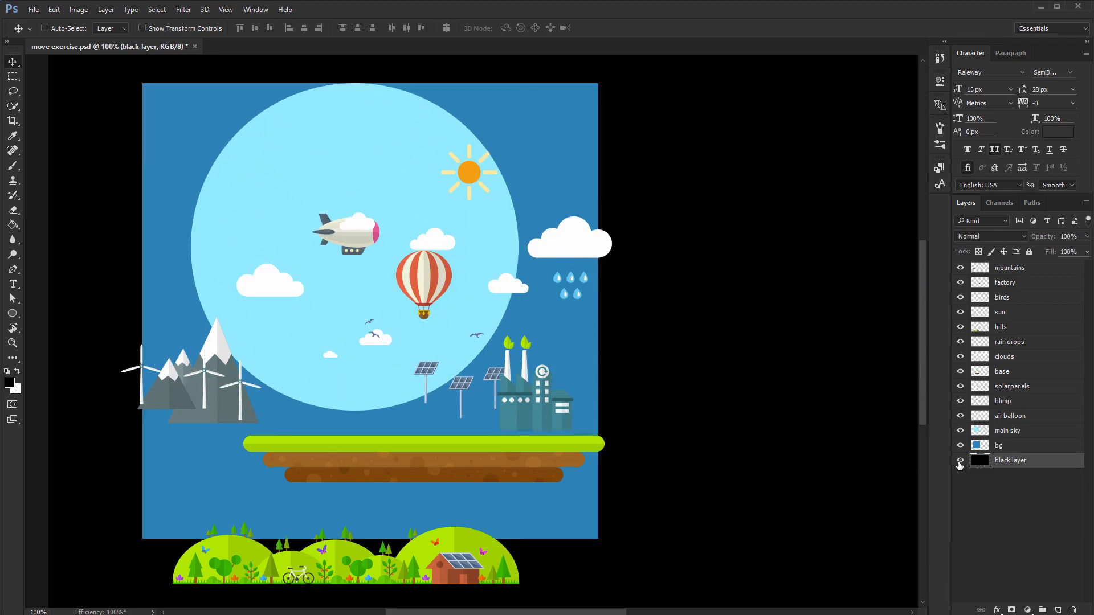
pyautogui.click(960, 446)
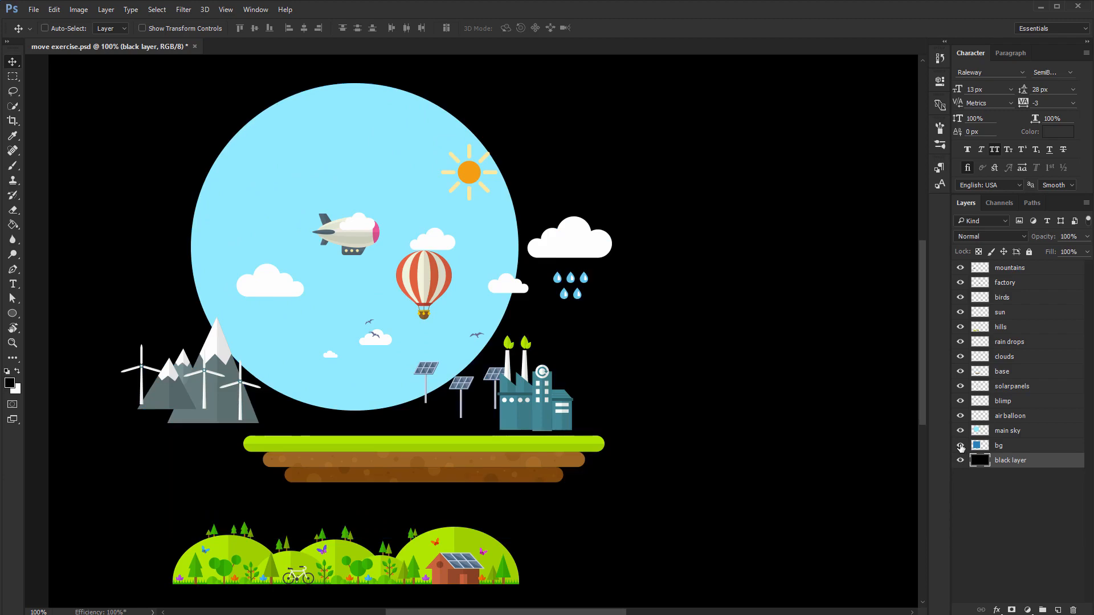
pyautogui.click(961, 447)
pyautogui.click(960, 431)
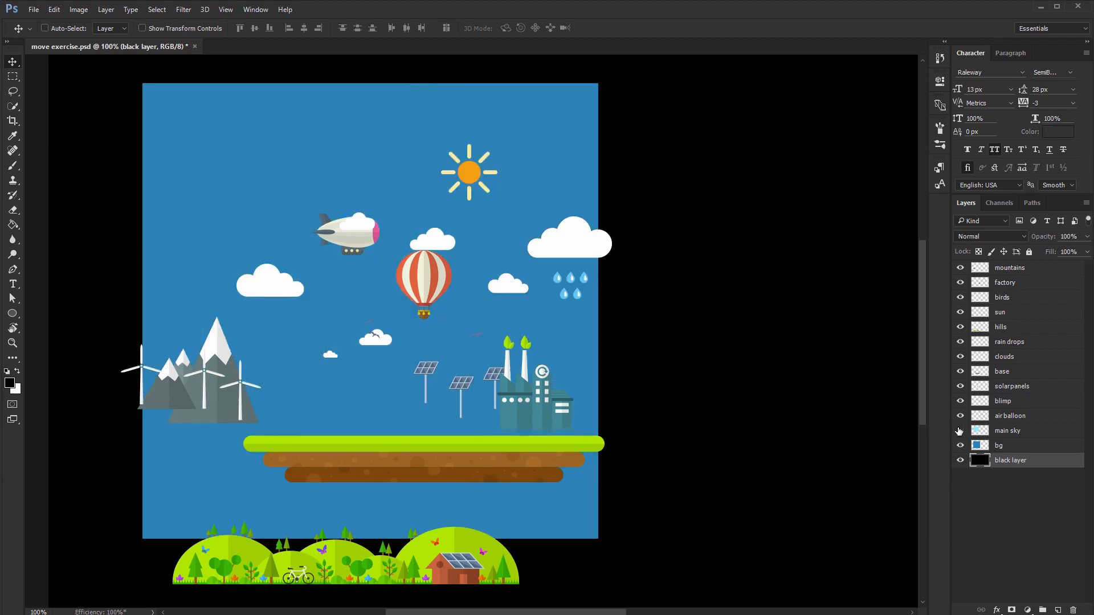
pyautogui.click(960, 432)
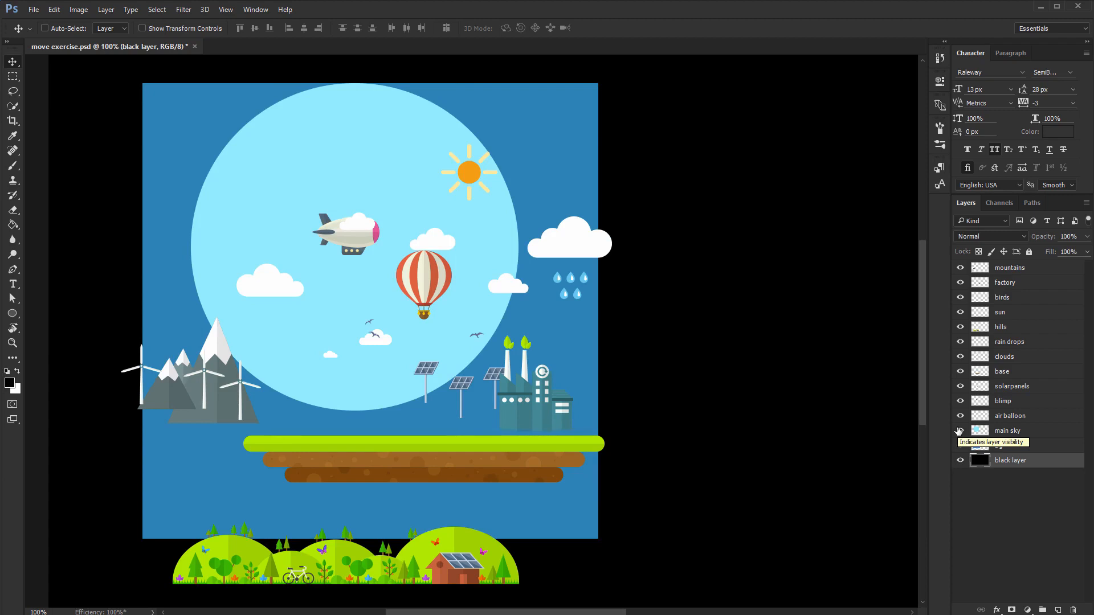
# Shift the main sky circle down and right on the blue square, and bring the mountains and factory inward toward the base.
pyautogui.click(1042, 431)
pyautogui.moveTo(478, 292); pyautogui.dragTo(504, 324)
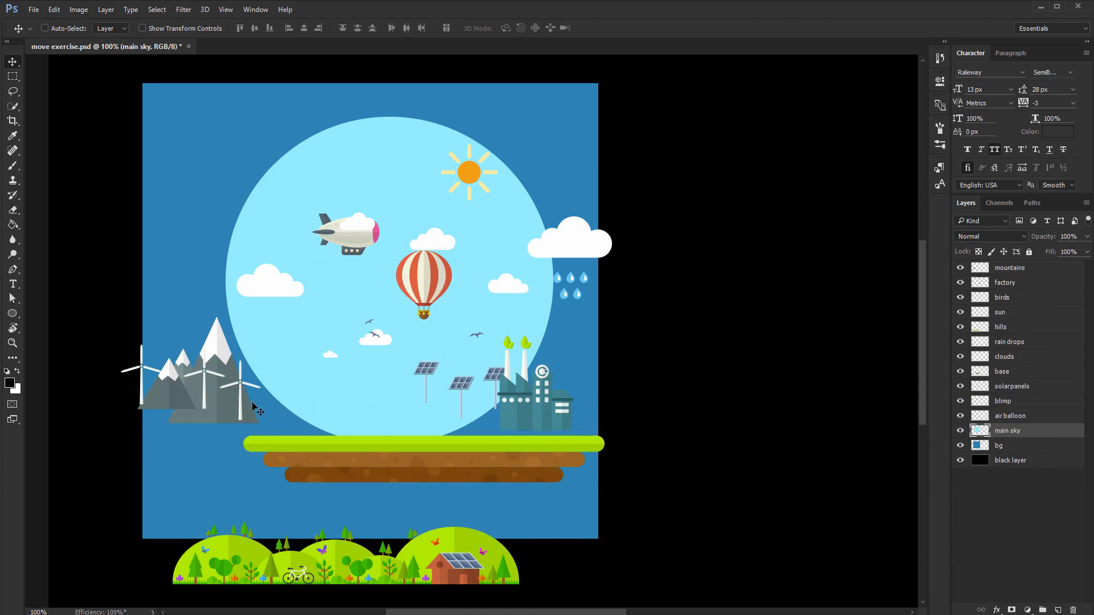
pyautogui.keyDown('ctrl'); pyautogui.click(228, 405); pyautogui.keyUp('ctrl')
pyautogui.moveTo(228, 404); pyautogui.dragTo(274, 419)
pyautogui.keyDown('ctrl'); pyautogui.moveTo(552, 422); pyautogui.dragTo(524, 425); pyautogui.keyUp('ctrl')
# Shift the grass-and-soil base left so it sits centrally beneath the mountains and factory, following the solved reference image.
pyautogui.keyDown('ctrl'); pyautogui.click(436, 550); pyautogui.keyUp('ctrl')
pyautogui.keyDown('ctrl'); pyautogui.click(360, 478); pyautogui.keyUp('ctrl')
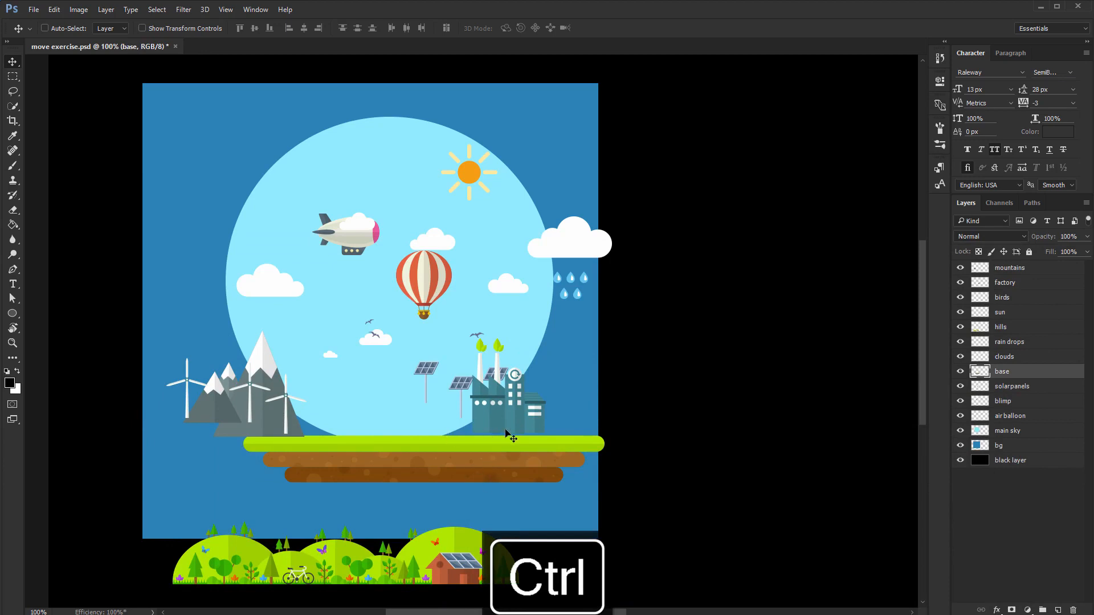
pyautogui.moveTo(455, 454); pyautogui.dragTo(432, 466)
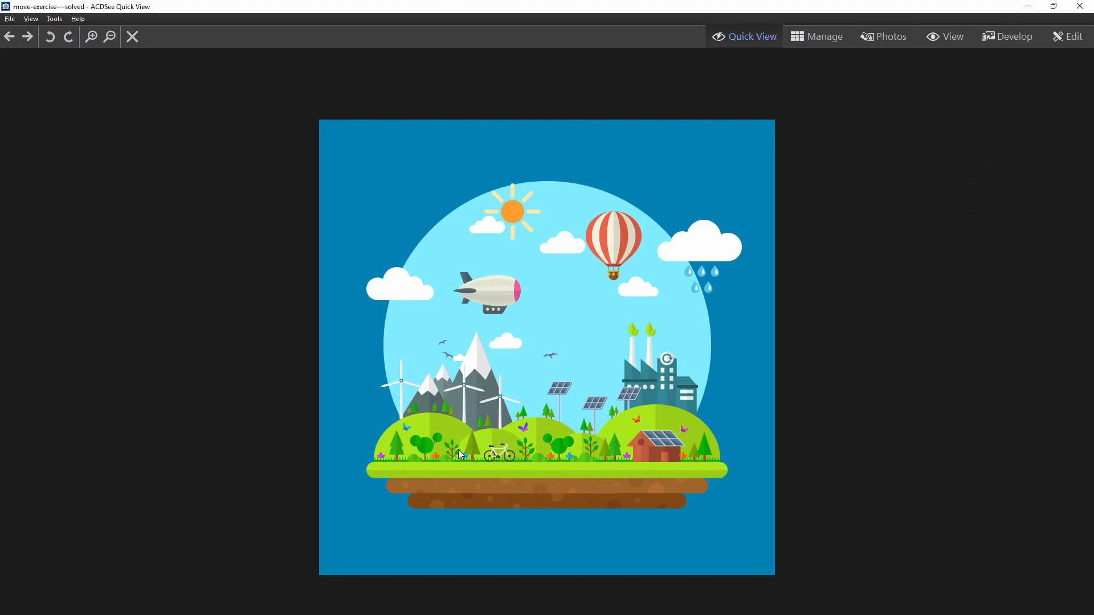
pyautogui.scroll(1, 650, 532)
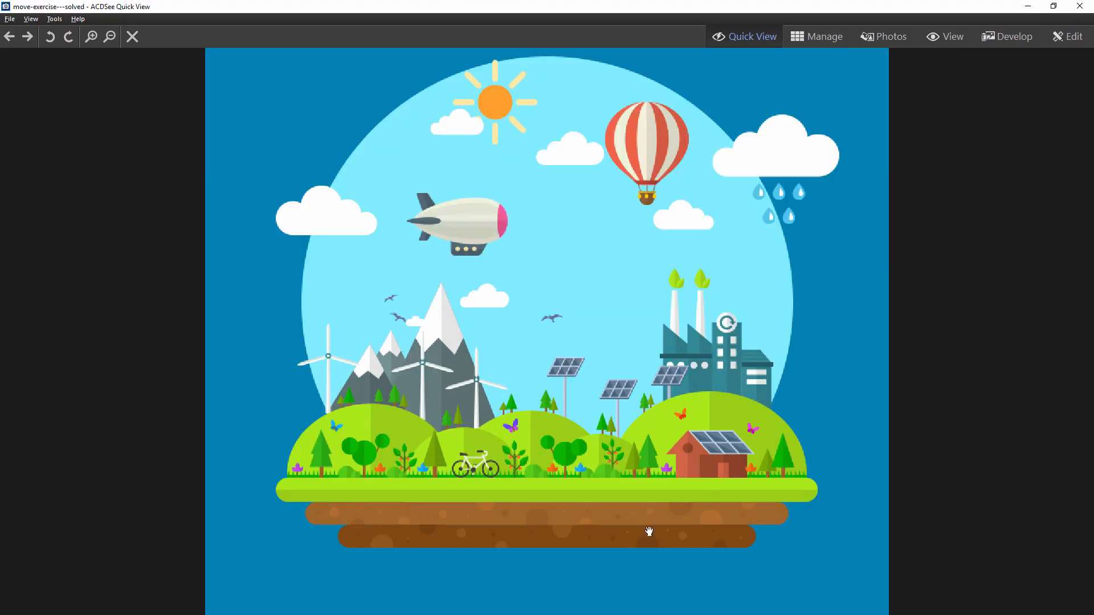
pyautogui.scroll(-1, 385, 573)
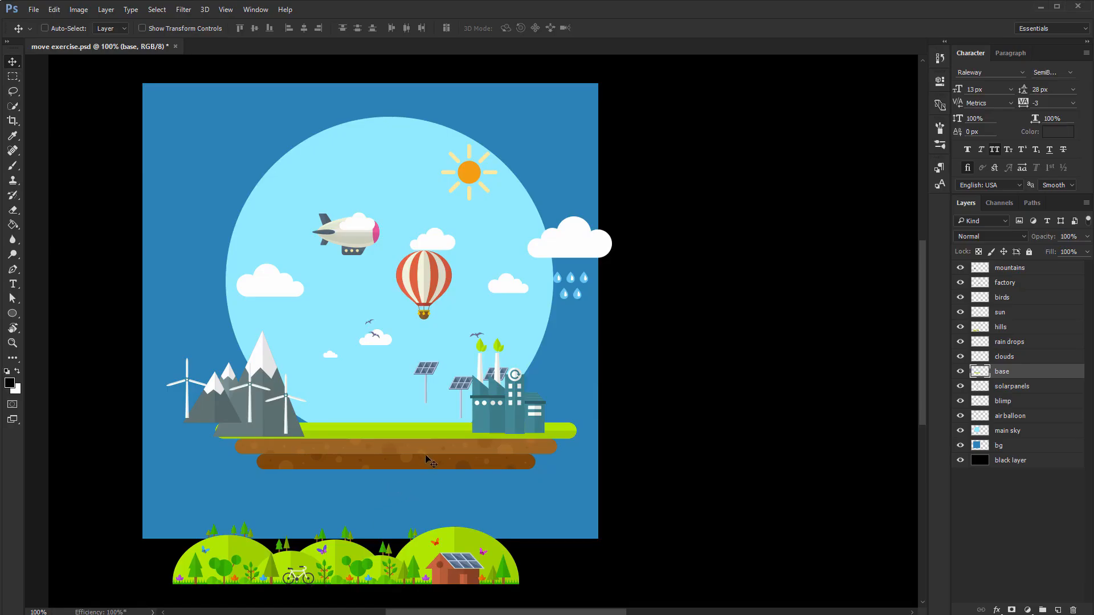
pyautogui.moveTo(426, 455); pyautogui.dragTo(420, 457)
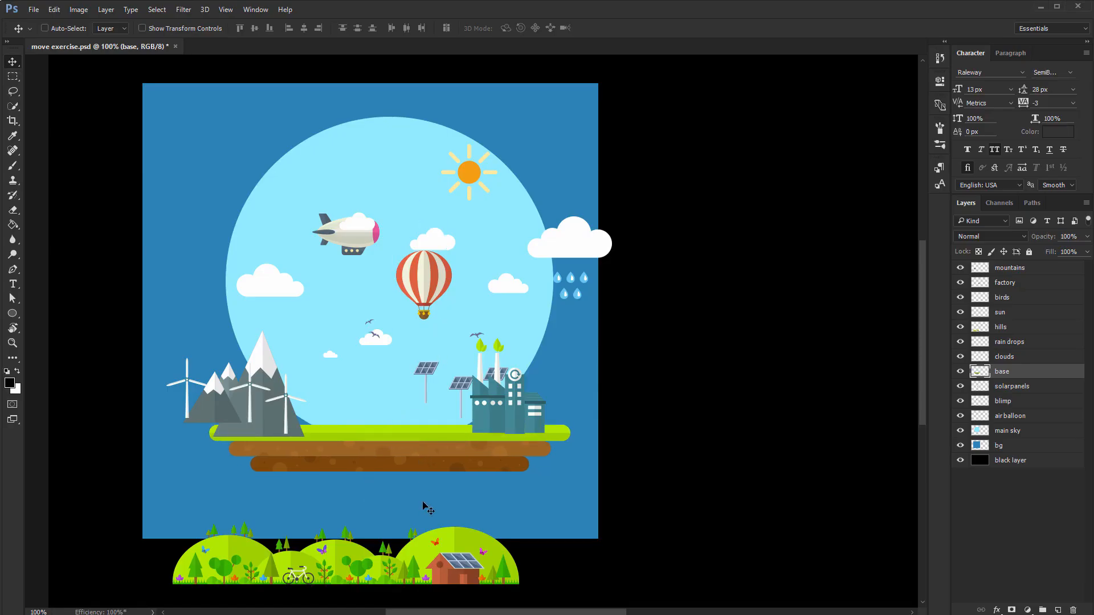
pyautogui.moveTo(422, 453); pyautogui.dragTo(422, 466)
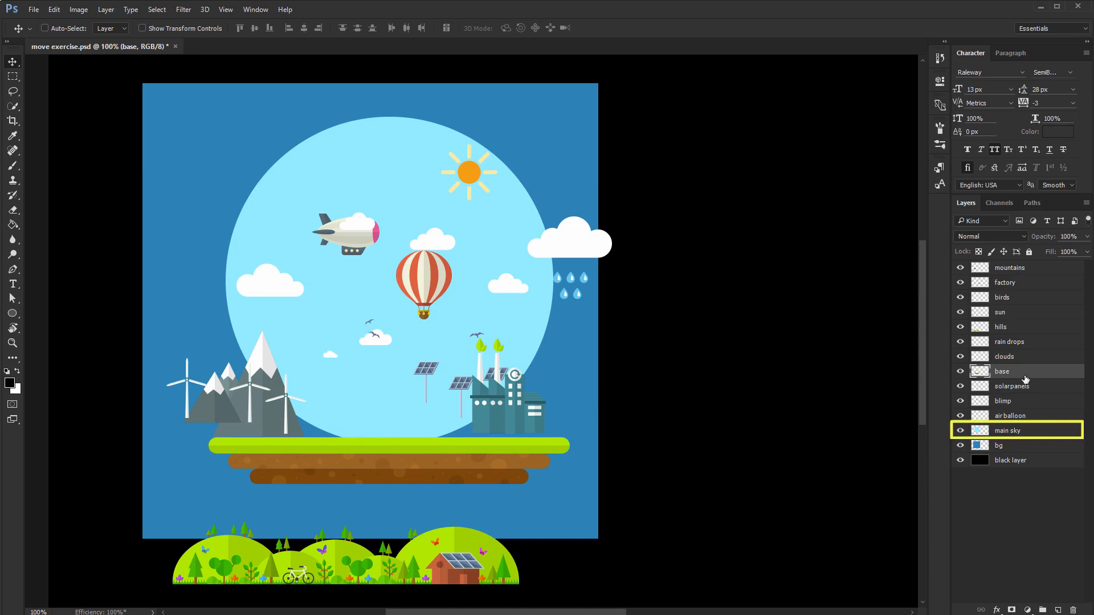
# Restack the base layer directly above main sky and nudge the base up to meet the mountains and factory.
pyautogui.moveTo(1025, 379); pyautogui.dragTo(1017, 437)
pyautogui.moveTo(521, 464)
pyautogui.mouseDown()
pyautogui.moveTo(514, 439)
pyautogui.moveTo(511, 458)
pyautogui.mouseUp()
pyautogui.moveTo(1017, 435); pyautogui.dragTo(1007, 417)
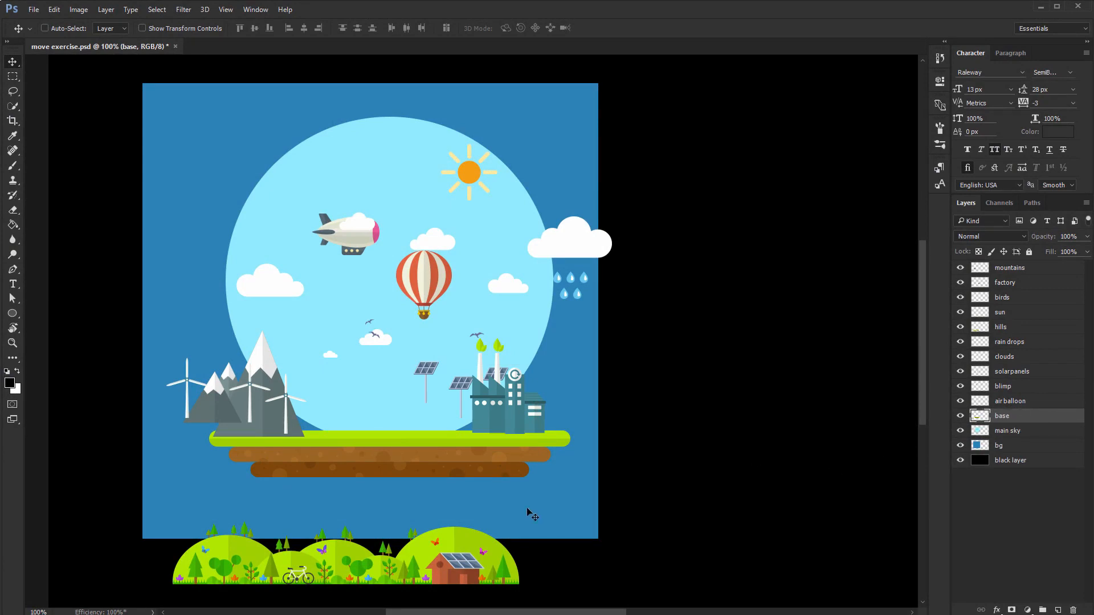
# Move the hills up onto the grass of the base and restack their layer directly above base.
pyautogui.keyDown('ctrl'); pyautogui.click(479, 553); pyautogui.keyUp('ctrl')
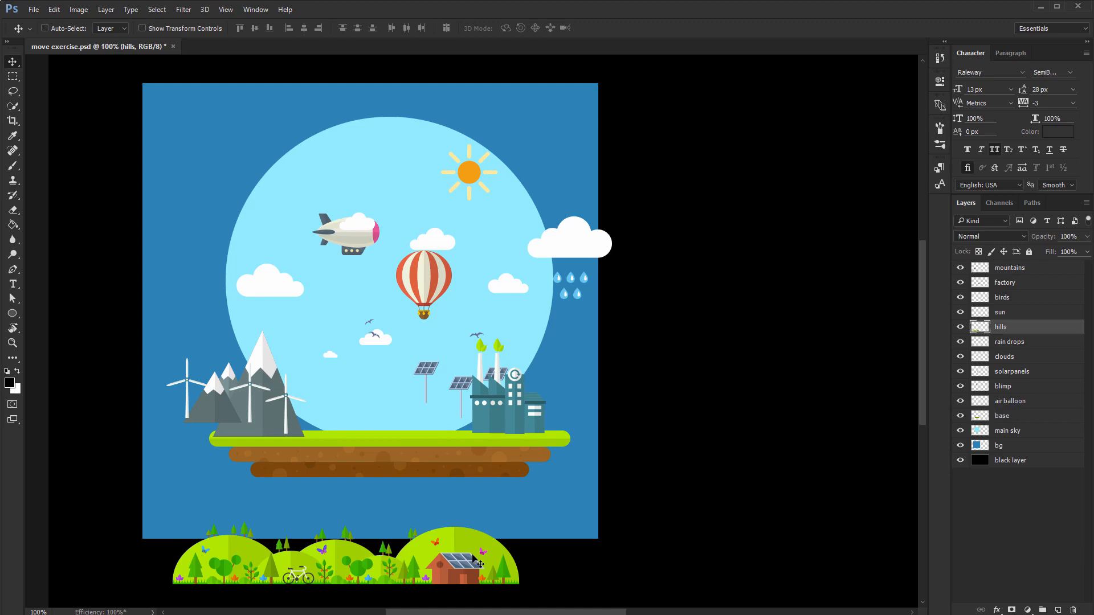
pyautogui.moveTo(479, 566); pyautogui.dragTo(498, 395)
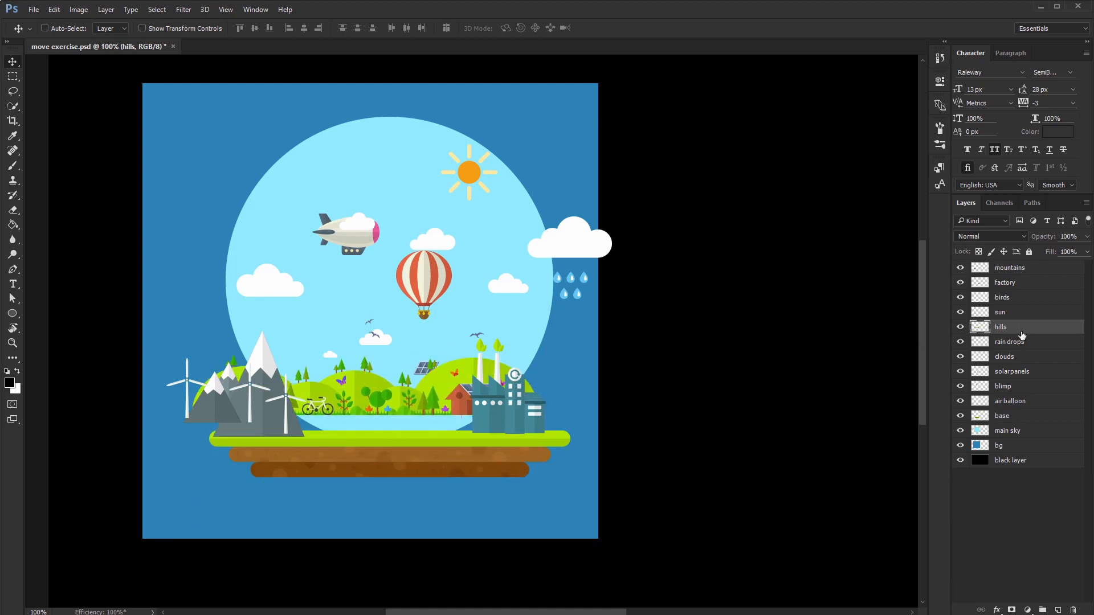
pyautogui.moveTo(1022, 335); pyautogui.dragTo(1021, 407)
pyautogui.moveTo(479, 420); pyautogui.dragTo(485, 438)
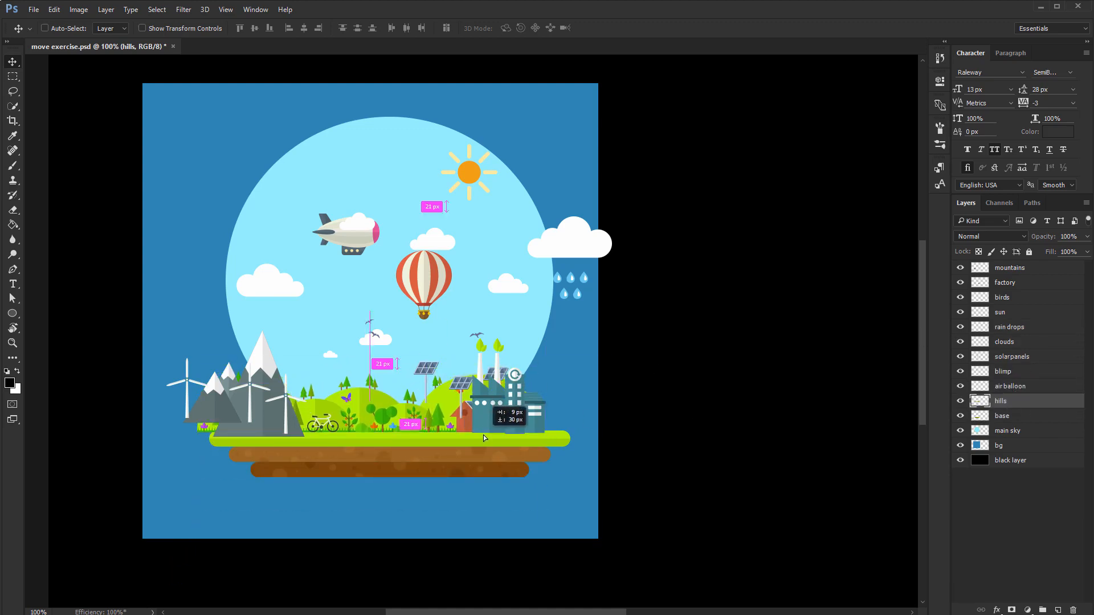
# Move the factory up behind the large hill with the house and restack its layer directly below hills.
pyautogui.hotkey('ctrl', 'space')
pyautogui.moveTo(378, 438); pyautogui.dragTo(469, 462)
pyautogui.moveTo(443, 380); pyautogui.dragTo(515, 376)
pyautogui.hotkey('ctrl', '1')
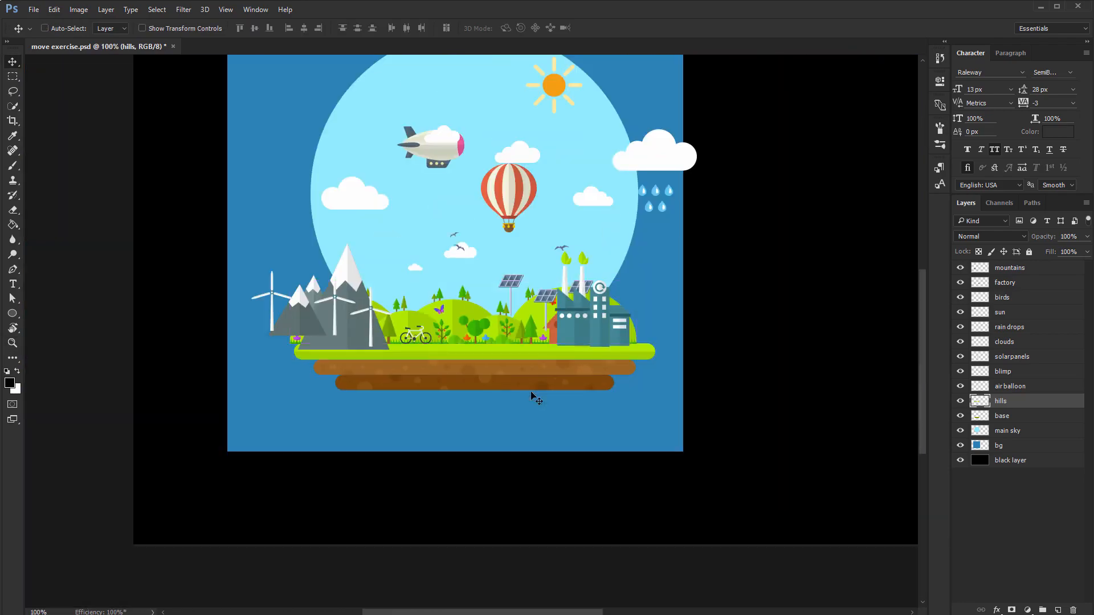
pyautogui.moveTo(605, 334); pyautogui.dragTo(561, 389)
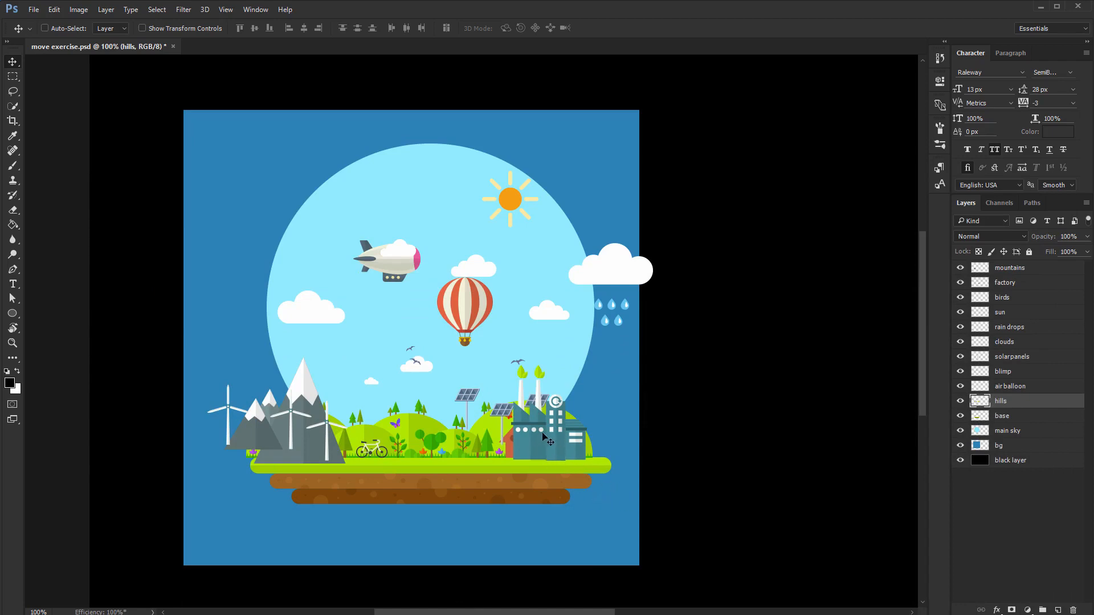
pyautogui.moveTo(554, 440); pyautogui.dragTo(530, 385)
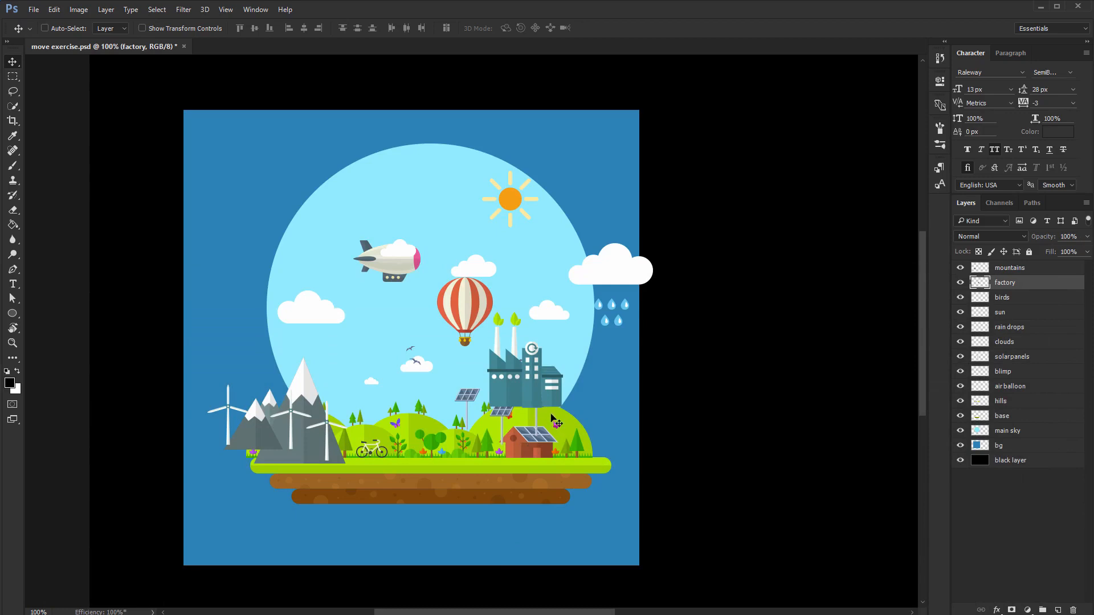
pyautogui.click(1022, 401)
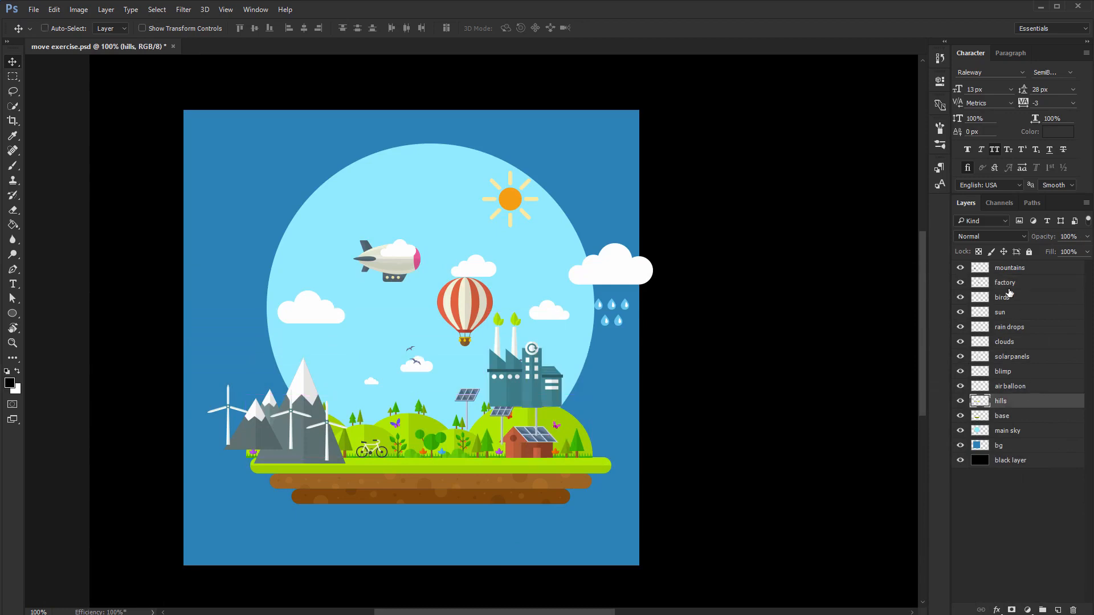
pyautogui.moveTo(1009, 289); pyautogui.dragTo(1020, 410)
pyautogui.press('z')
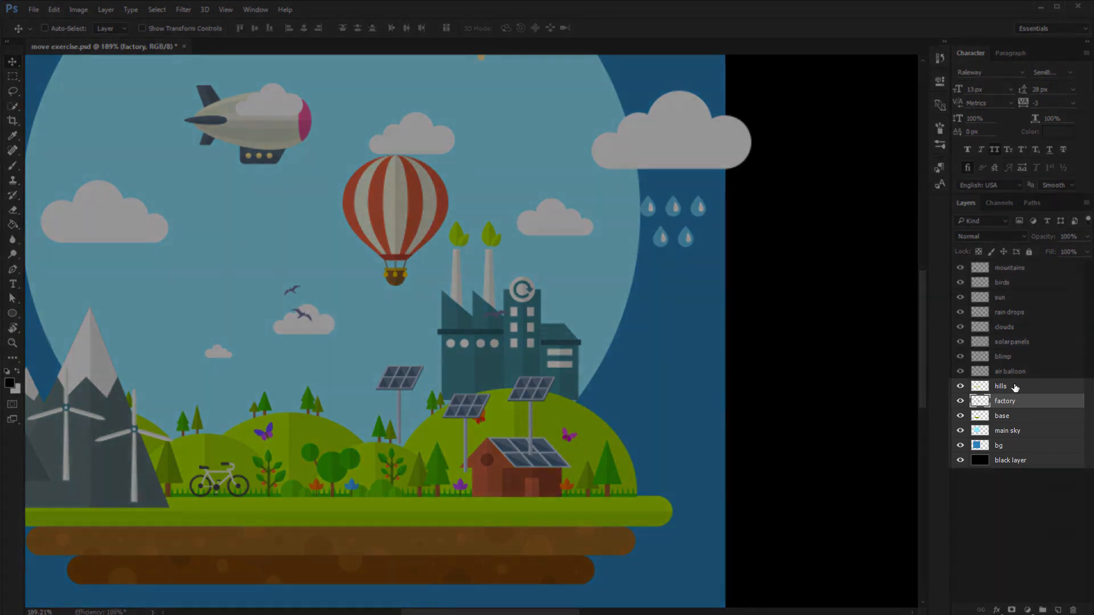
# Nudge the factory slightly right behind the large hill with the house.
pyautogui.click(1016, 388)
pyautogui.keyDown('shift'); pyautogui.click(1019, 461); pyautogui.keyUp('shift')
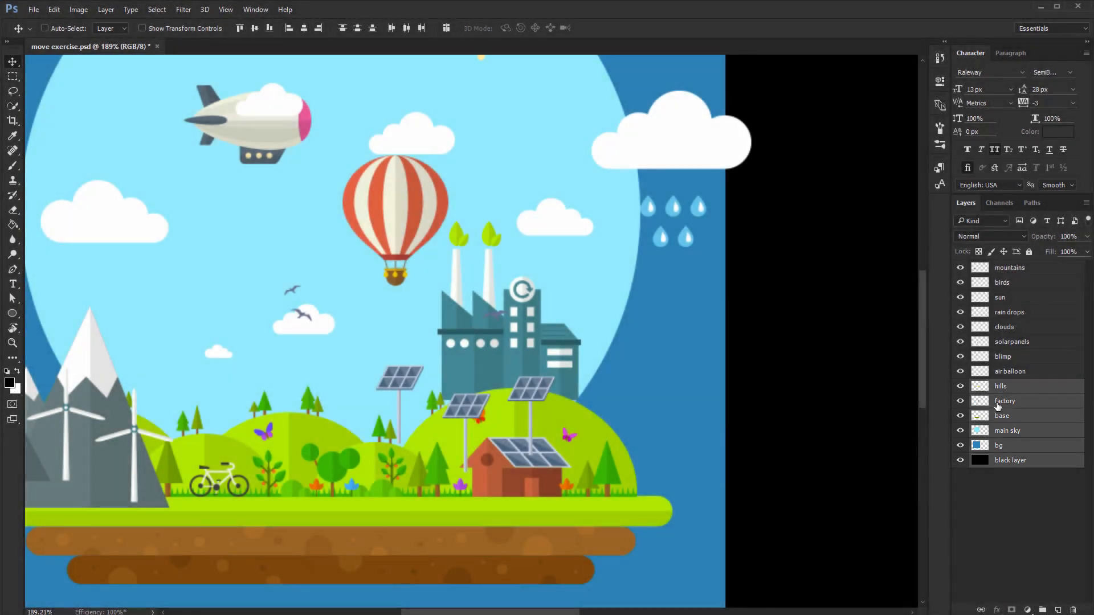
pyautogui.click(988, 390)
pyautogui.moveTo(575, 372)
pyautogui.mouseDown()
pyautogui.moveTo(582, 343)
pyautogui.moveTo(583, 370)
pyautogui.mouseUp()
pyautogui.keyDown('ctrl'); pyautogui.click(499, 368); pyautogui.keyUp('ctrl')
pyautogui.moveTo(499, 370)
pyautogui.mouseDown()
pyautogui.moveTo(507, 358)
pyautogui.moveTo(538, 367)
pyautogui.moveTo(515, 371)
pyautogui.mouseUp()
# Move the mountains and wind turbines up behind the leftmost hills and restack their layer directly below hills.
pyautogui.moveTo(444, 359); pyautogui.dragTo(550, 380)
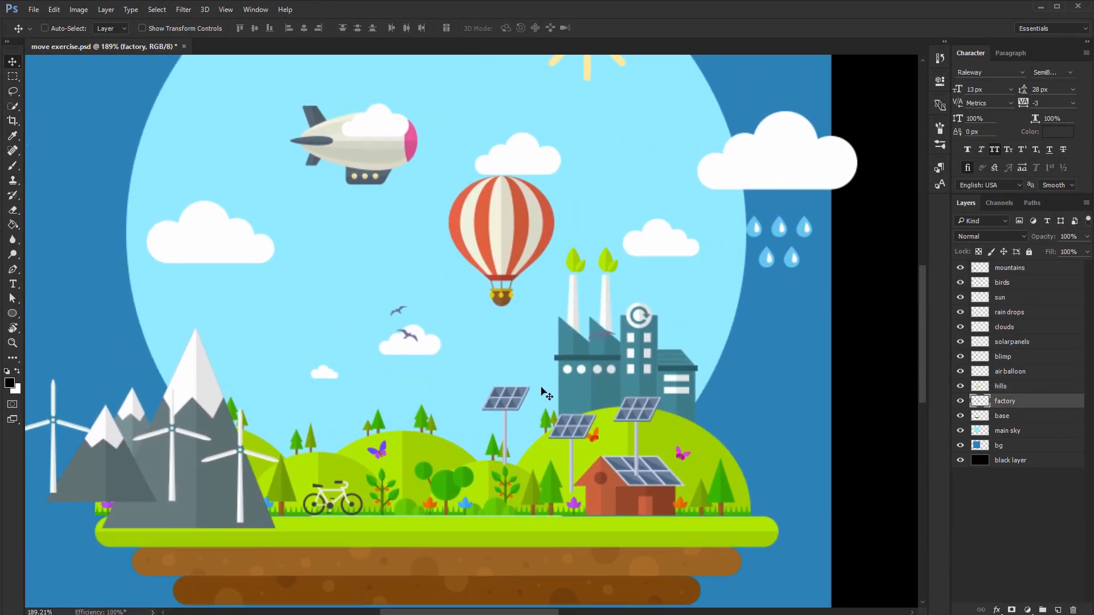
pyautogui.keyDown('ctrl'); pyautogui.click(217, 474); pyautogui.keyUp('ctrl')
pyautogui.moveTo(210, 481); pyautogui.dragTo(315, 398)
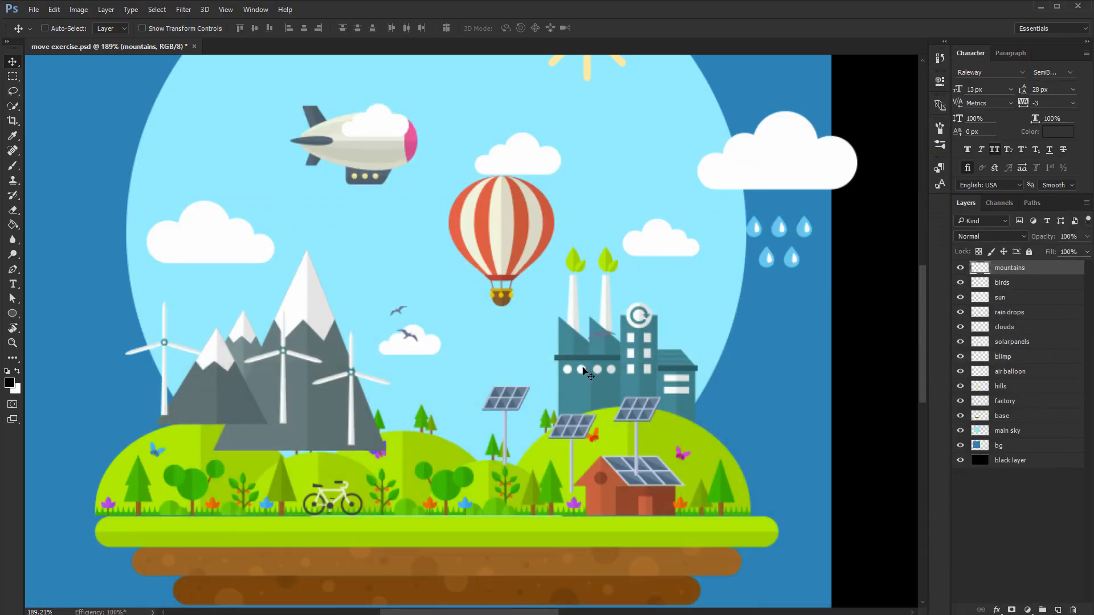
pyautogui.moveTo(453, 375); pyautogui.dragTo(416, 377)
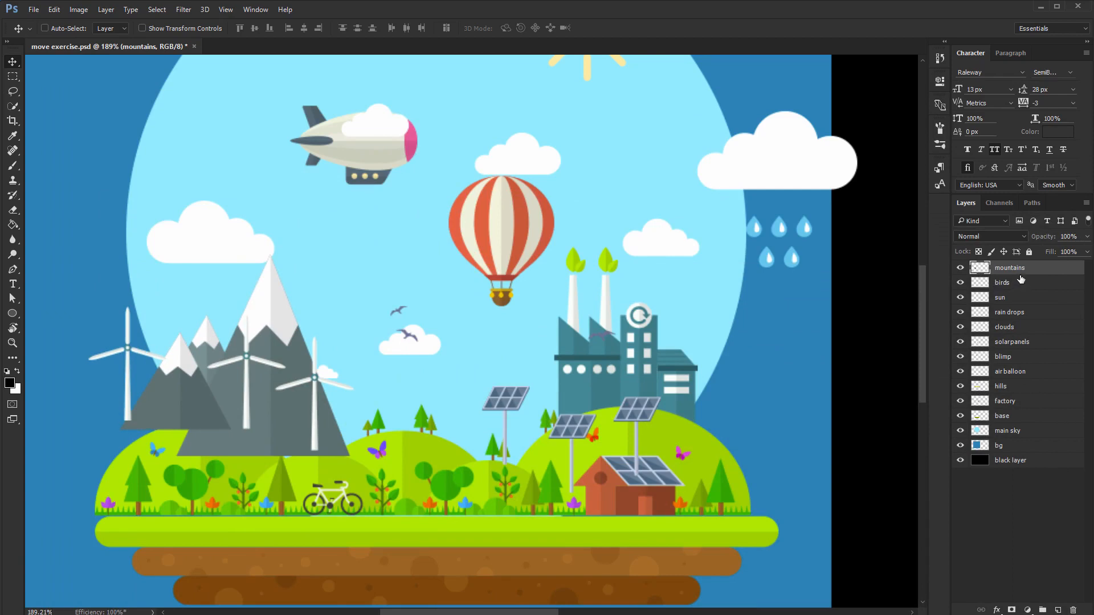
pyautogui.moveTo(1015, 272); pyautogui.dragTo(980, 387)
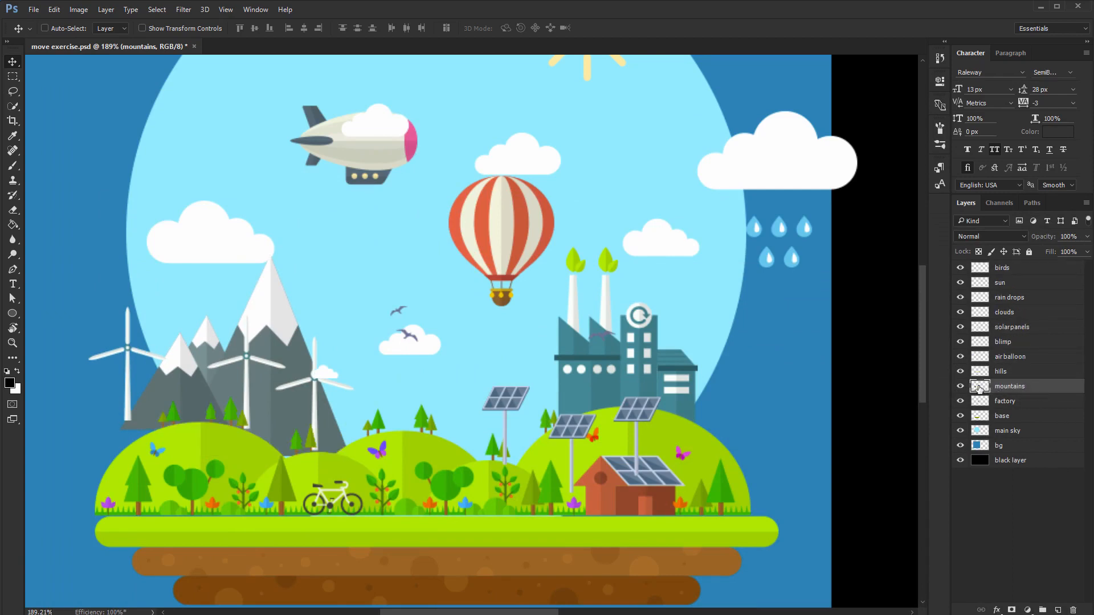
pyautogui.moveTo(465, 406); pyautogui.dragTo(484, 415)
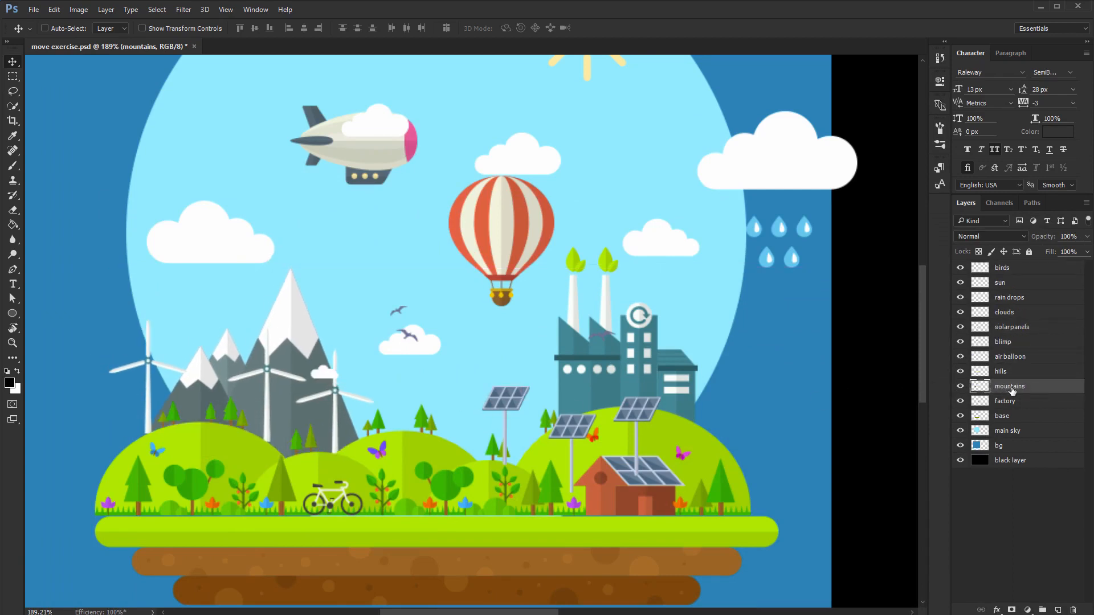
# Try the mountains layer below factory and below base, and restack it directly below hills with the mountains slightly further right.
pyautogui.moveTo(1014, 398); pyautogui.dragTo(1017, 408)
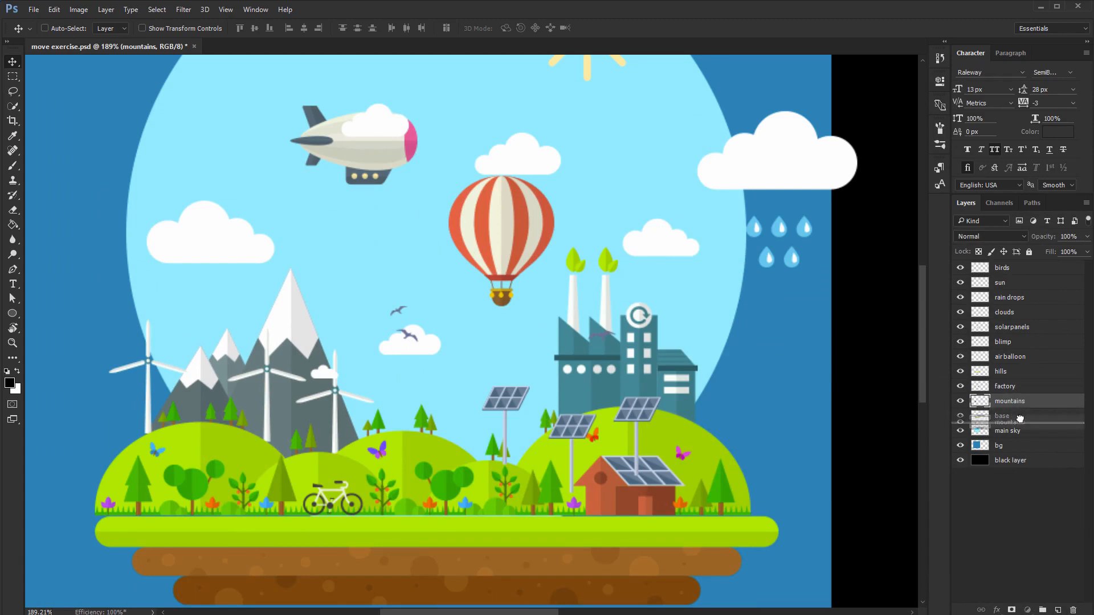
pyautogui.moveTo(1018, 397)
pyautogui.mouseDown()
pyautogui.moveTo(1015, 383)
pyautogui.moveTo(1017, 405)
pyautogui.mouseUp()
pyautogui.moveTo(355, 417)
pyautogui.mouseDown()
pyautogui.moveTo(357, 428)
pyautogui.moveTo(354, 418)
pyautogui.mouseUp()
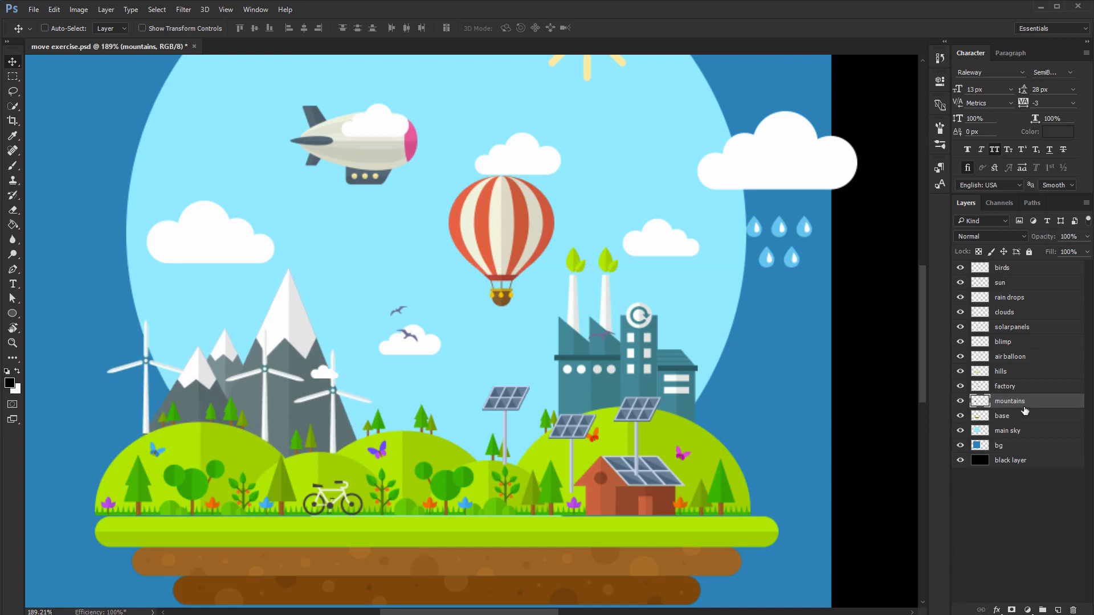
pyautogui.moveTo(1025, 410); pyautogui.dragTo(1023, 423)
pyautogui.moveTo(310, 364); pyautogui.dragTo(424, 364)
pyautogui.moveTo(1017, 420); pyautogui.dragTo(1014, 388)
# Move the solar panels left off the house and factory to stand over the middle hills, following the solved reference image.
pyautogui.moveTo(368, 394); pyautogui.dragTo(408, 425)
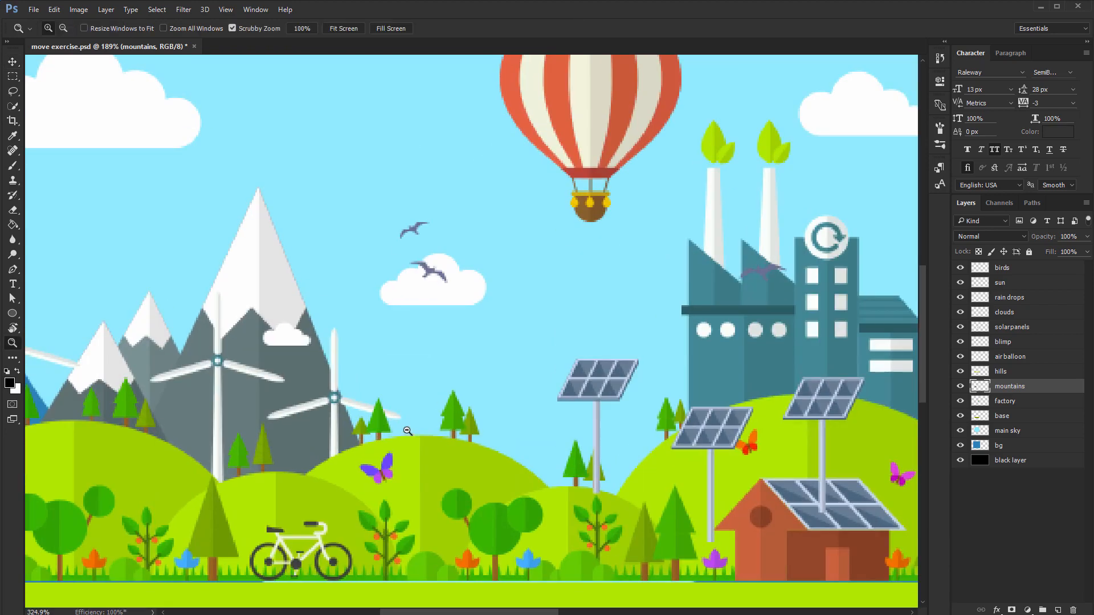
pyautogui.moveTo(596, 387); pyautogui.dragTo(431, 358)
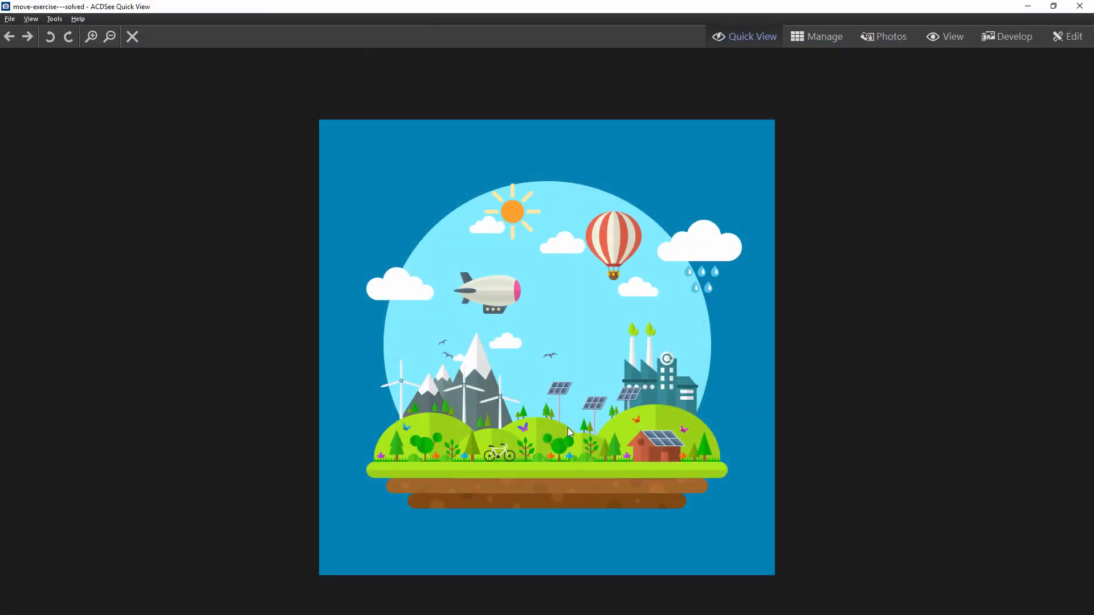
pyautogui.scroll(2, 572, 433)
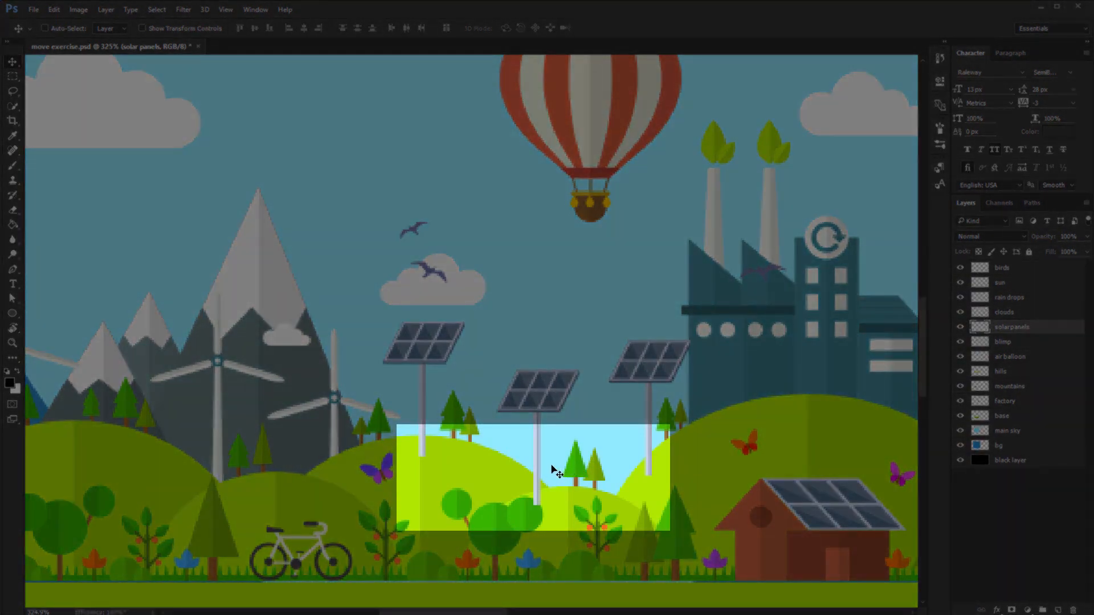
pyautogui.moveTo(553, 467)
pyautogui.mouseDown()
pyautogui.moveTo(554, 446)
pyautogui.moveTo(569, 455)
pyautogui.mouseUp()
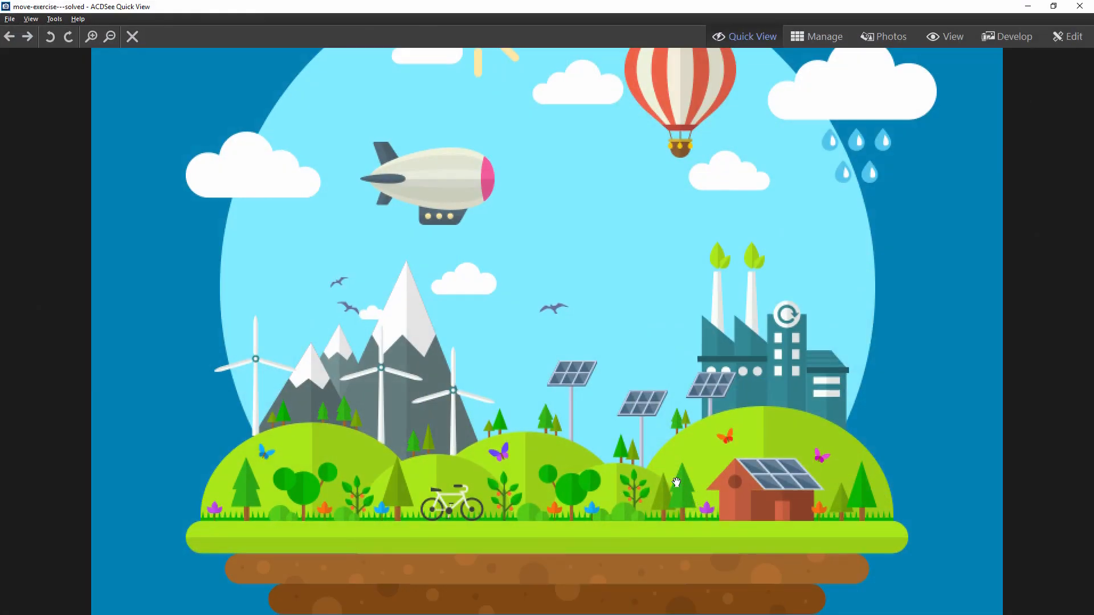
# Compare the panels with the solved reference, nudge them slightly right and restack the solar panels layer directly below hills.
pyautogui.scroll(3, 676, 482)
pyautogui.moveTo(790, 539); pyautogui.dragTo(775, 435)
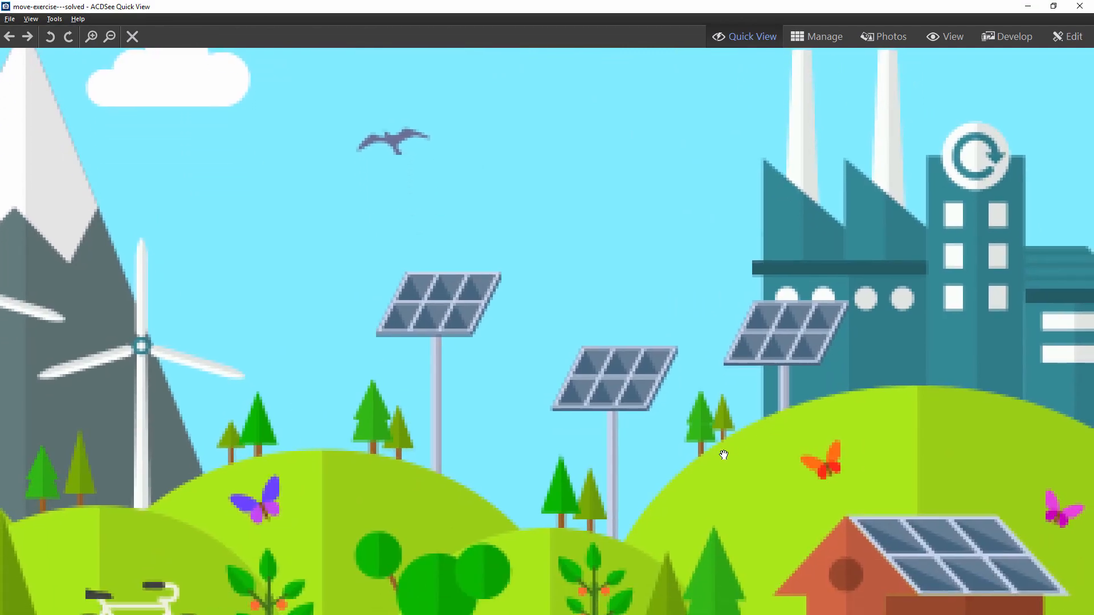
pyautogui.scroll(-3, 723, 452)
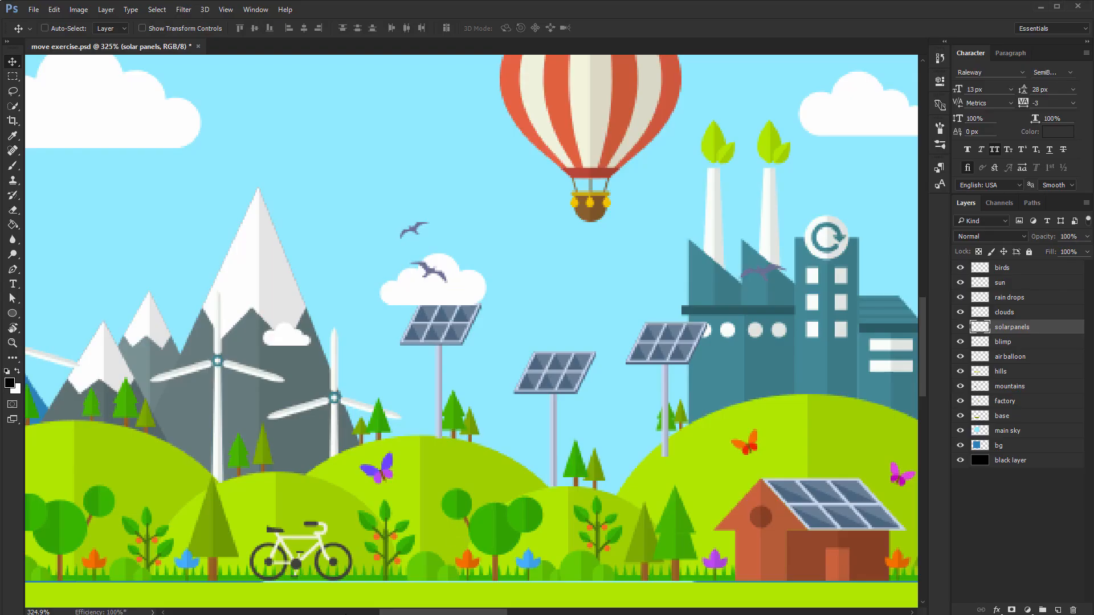
pyautogui.moveTo(660, 443); pyautogui.dragTo(658, 440)
pyautogui.moveTo(1024, 329); pyautogui.dragTo(1021, 381)
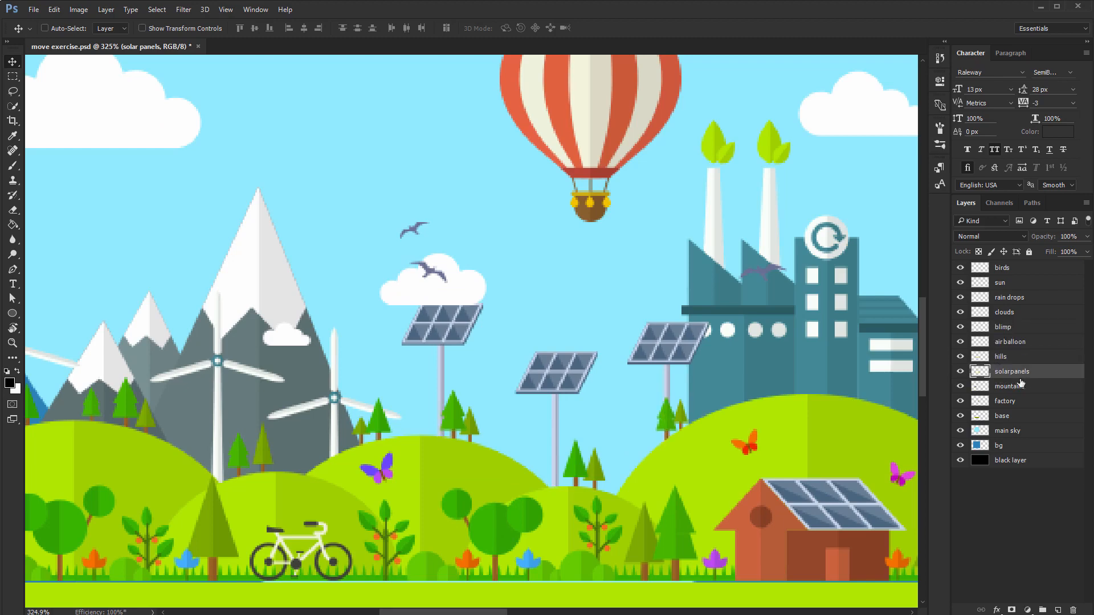
# Restack the clouds layer directly above sun and move the clouds up to their heights in the solved reference image.
pyautogui.hotkey('ctrl', '1')
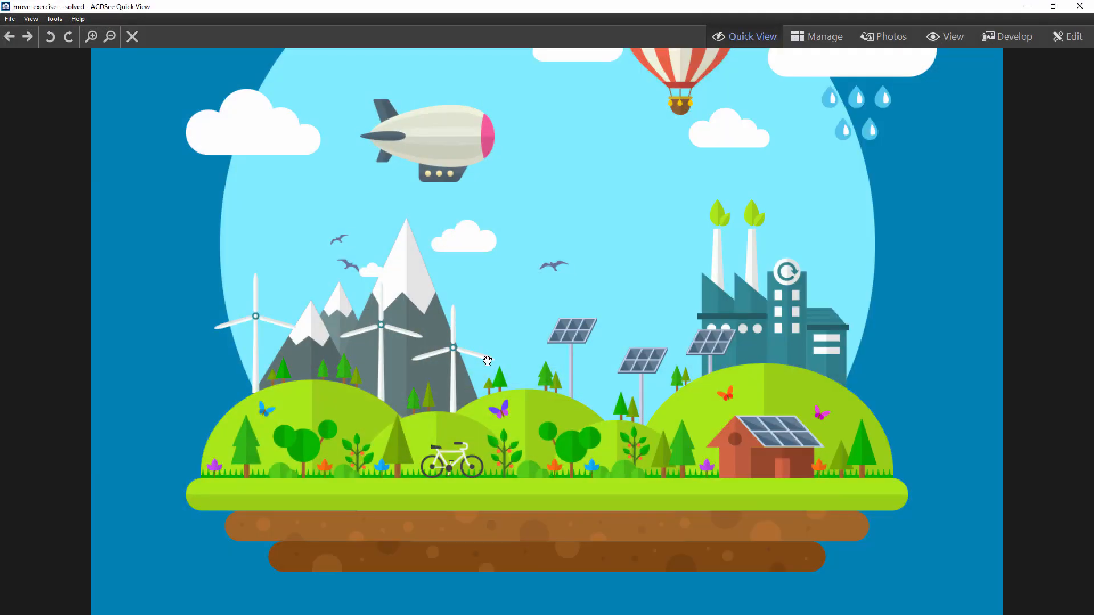
pyautogui.scroll(-1, 487, 361)
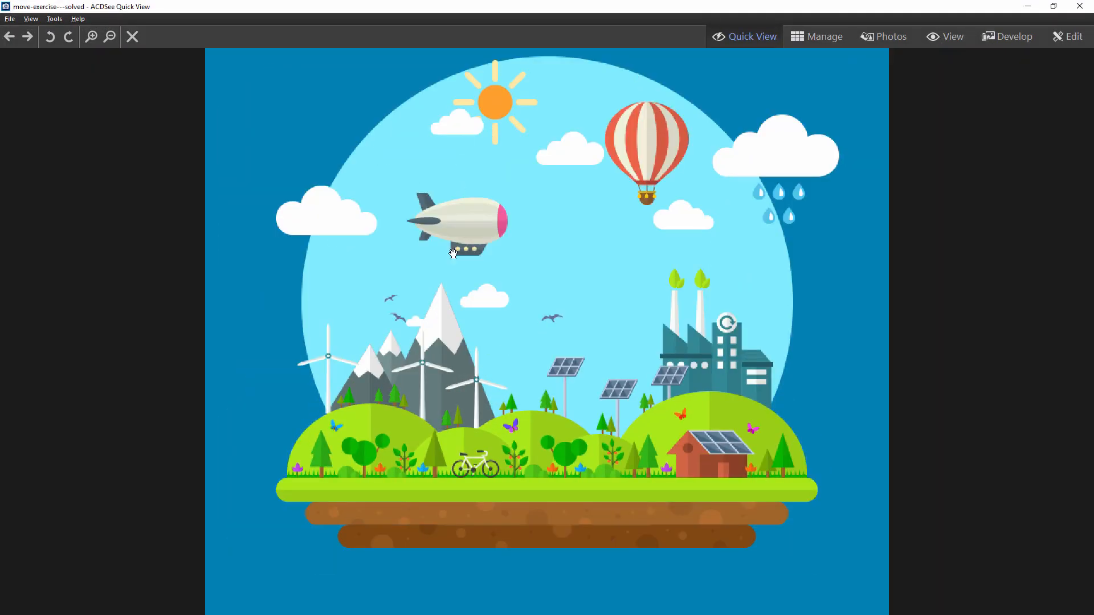
pyautogui.hotkey('alt', 'Tab')
pyautogui.click(977, 312)
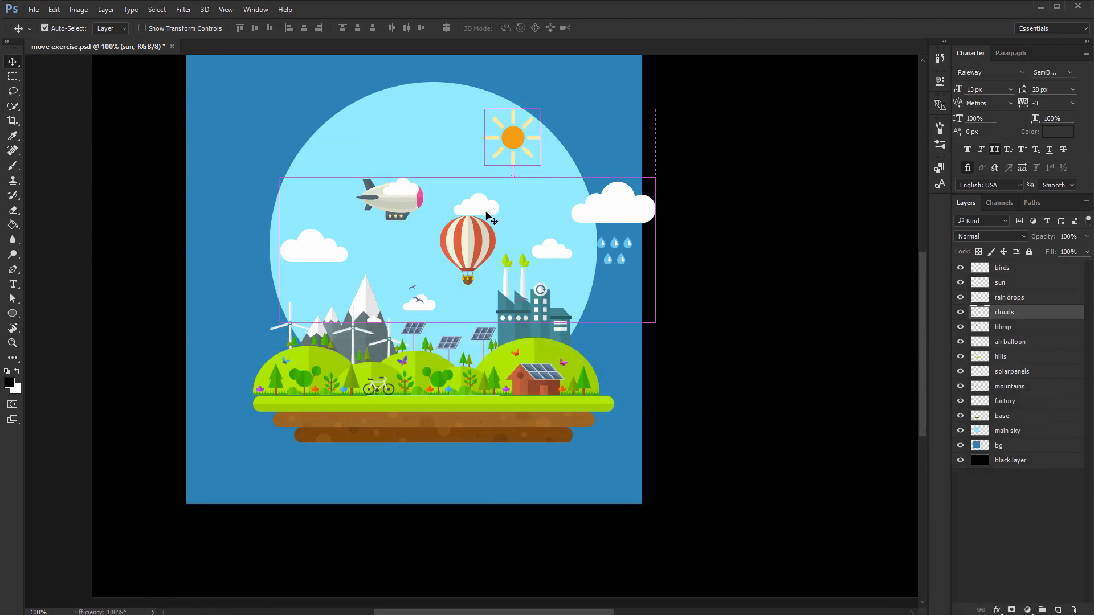
pyautogui.moveTo(1036, 307); pyautogui.dragTo(1020, 284)
pyautogui.moveTo(522, 184); pyautogui.dragTo(525, 117)
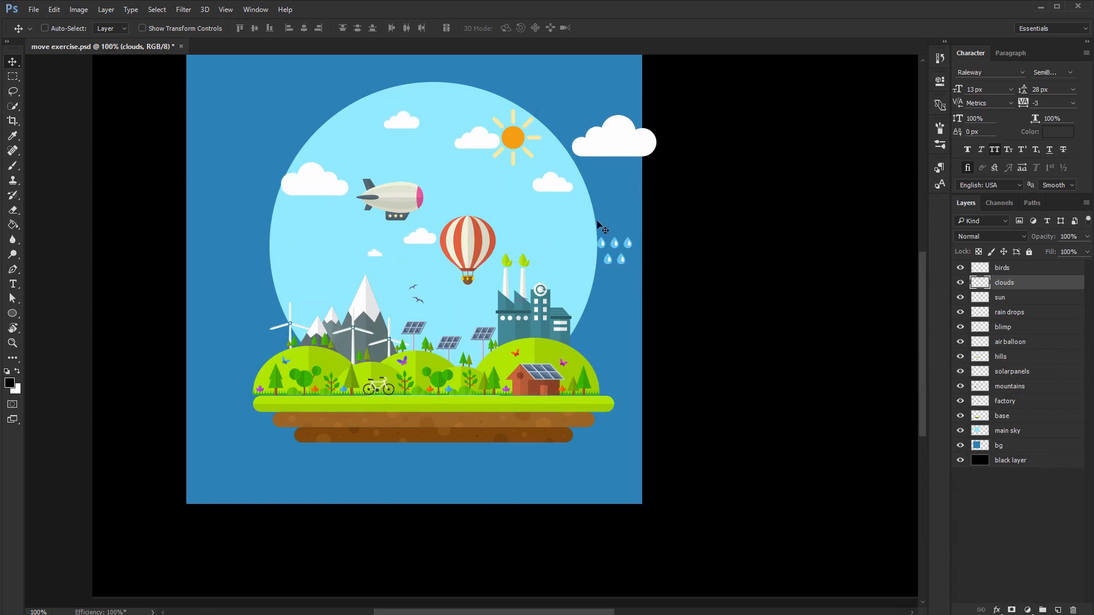
# Move the rain drops up beneath the large cloud and shift the clouds and rain drops left together.
pyautogui.moveTo(614, 249); pyautogui.dragTo(618, 173)
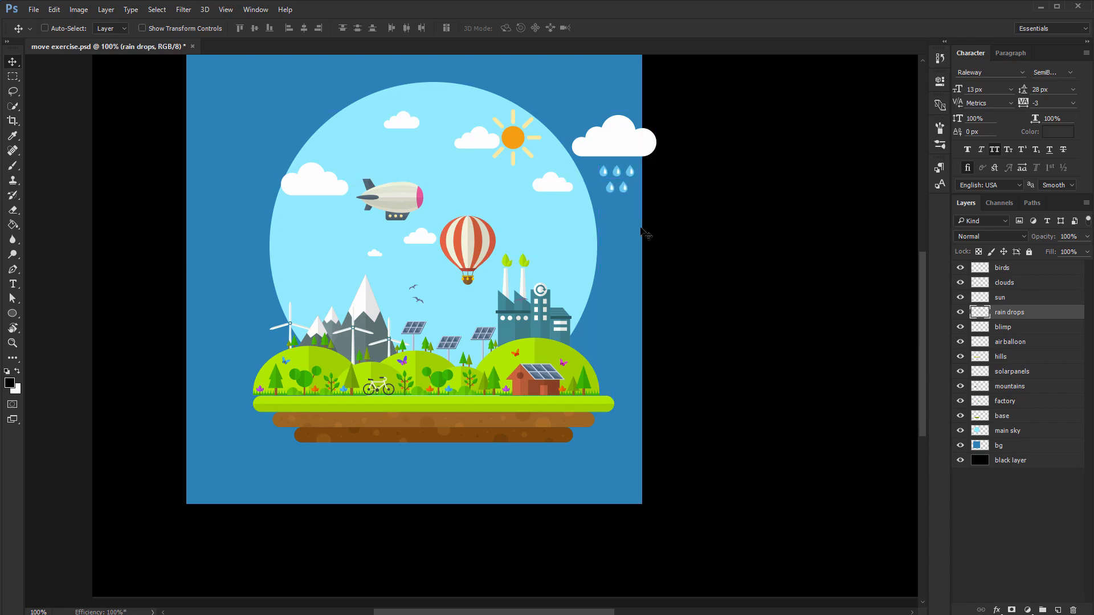
pyautogui.hotkey('alt', 'Tab')
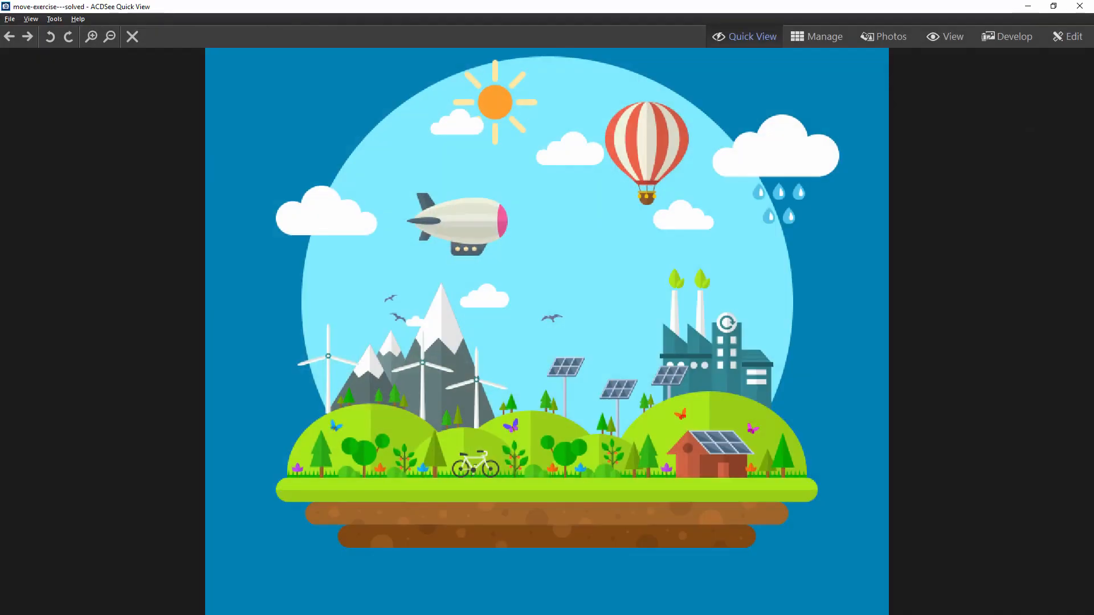
pyautogui.hotkey('alt', 'Tab')
pyautogui.moveTo(617, 147); pyautogui.dragTo(587, 151)
# Move the sun left between the two upper small clouds and nudge the blimp slightly up and left.
pyautogui.moveTo(509, 138); pyautogui.dragTo(450, 124)
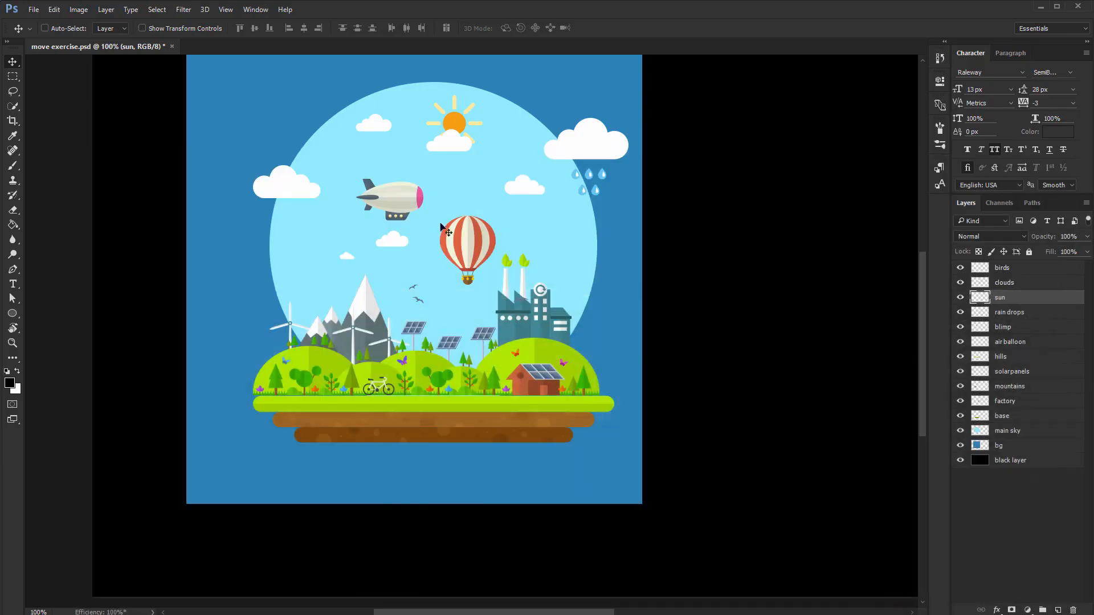
pyautogui.moveTo(450, 124); pyautogui.dragTo(403, 134)
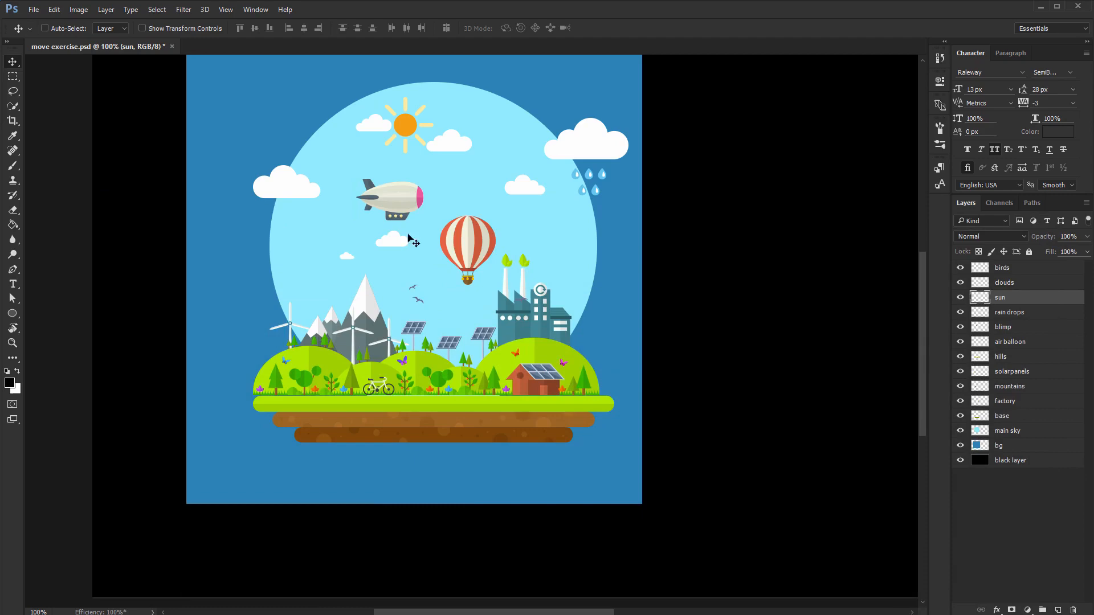
pyautogui.moveTo(397, 211); pyautogui.dragTo(388, 206)
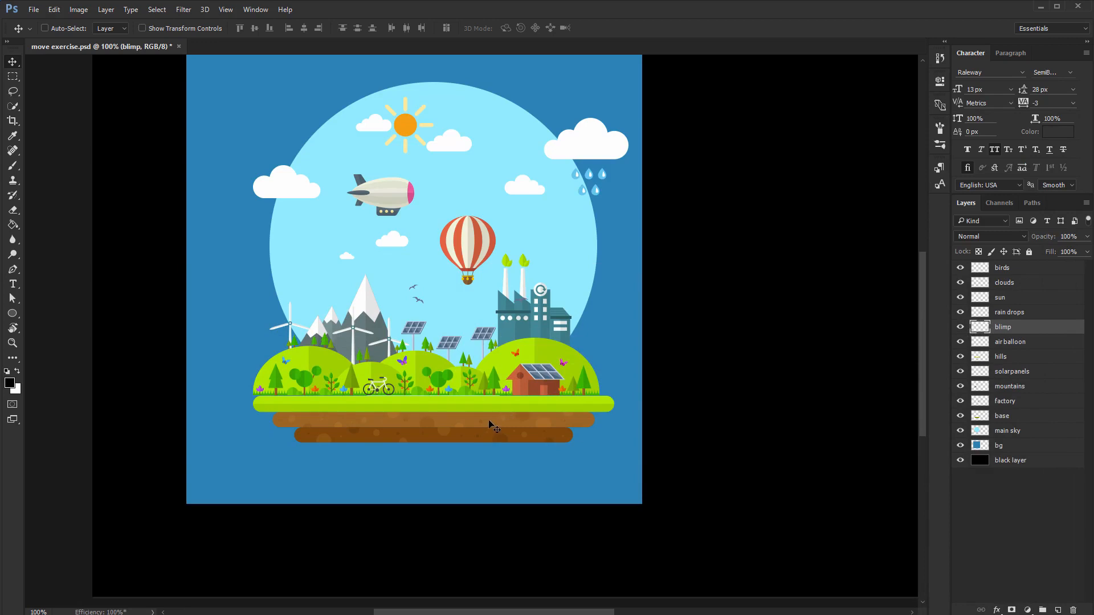
# Align the horizontal centers of the bg, main sky, base and hills layers.
pyautogui.scroll(1, 493, 426)
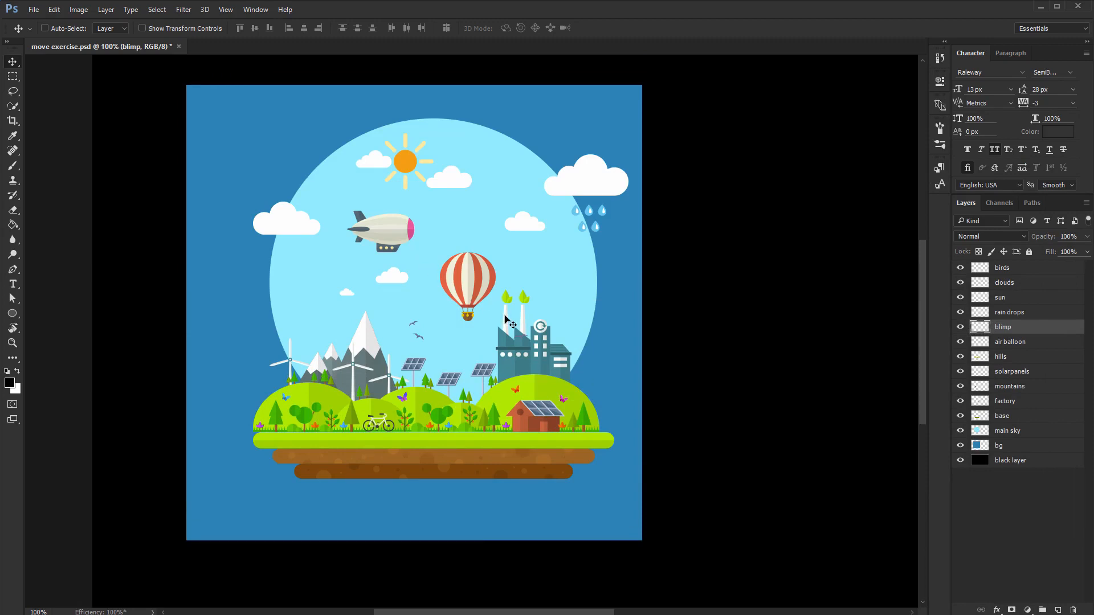
pyautogui.keyDown('ctrl'); pyautogui.click(1003, 445); pyautogui.keyUp('ctrl')
pyautogui.keyDown('ctrl'); pyautogui.click(1017, 432); pyautogui.keyUp('ctrl')
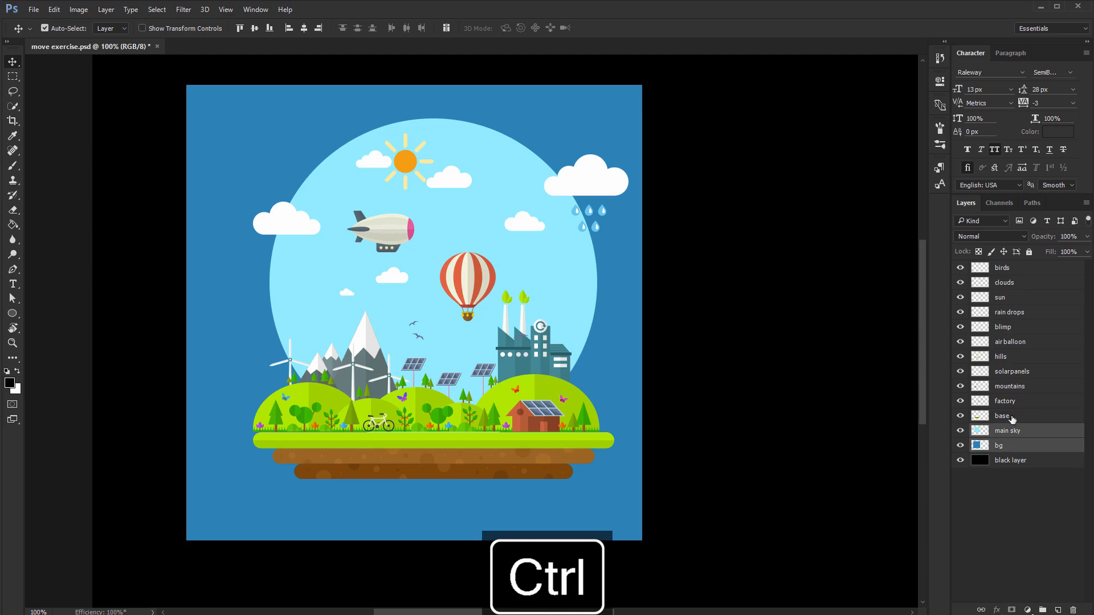
pyautogui.keyDown('ctrl'); pyautogui.click(1011, 414); pyautogui.keyUp('ctrl')
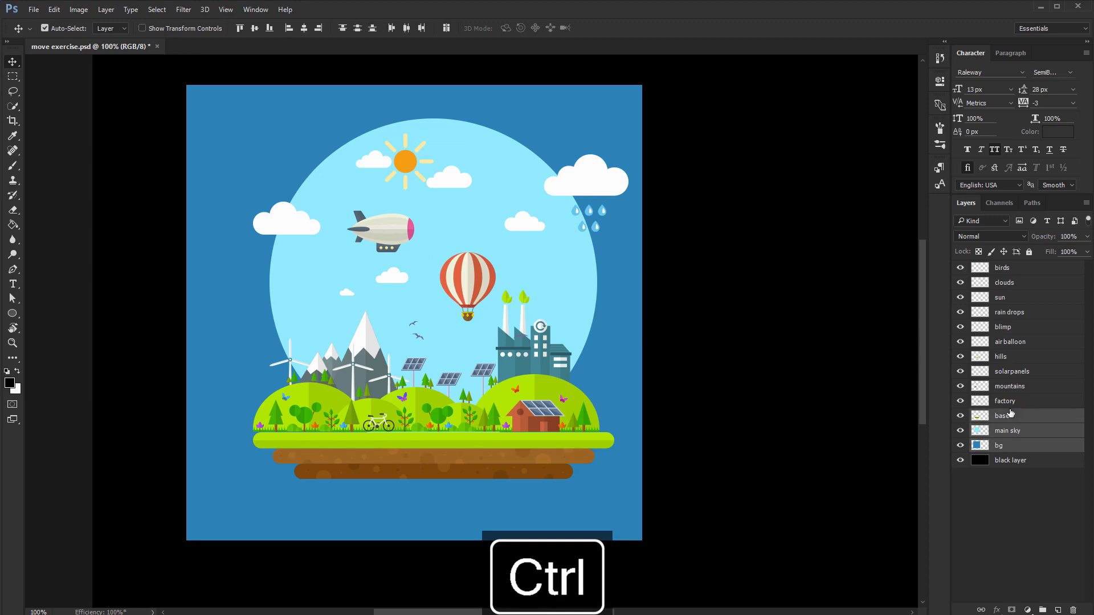
pyautogui.keyDown('ctrl'); pyautogui.click(1015, 359); pyautogui.keyUp('ctrl')
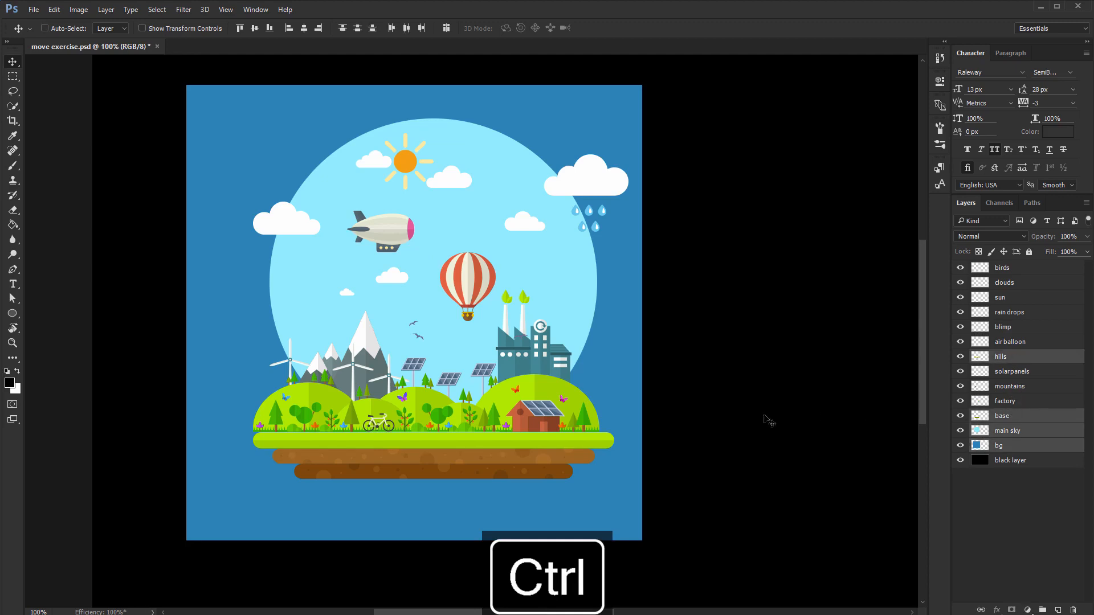
pyautogui.click(303, 29)
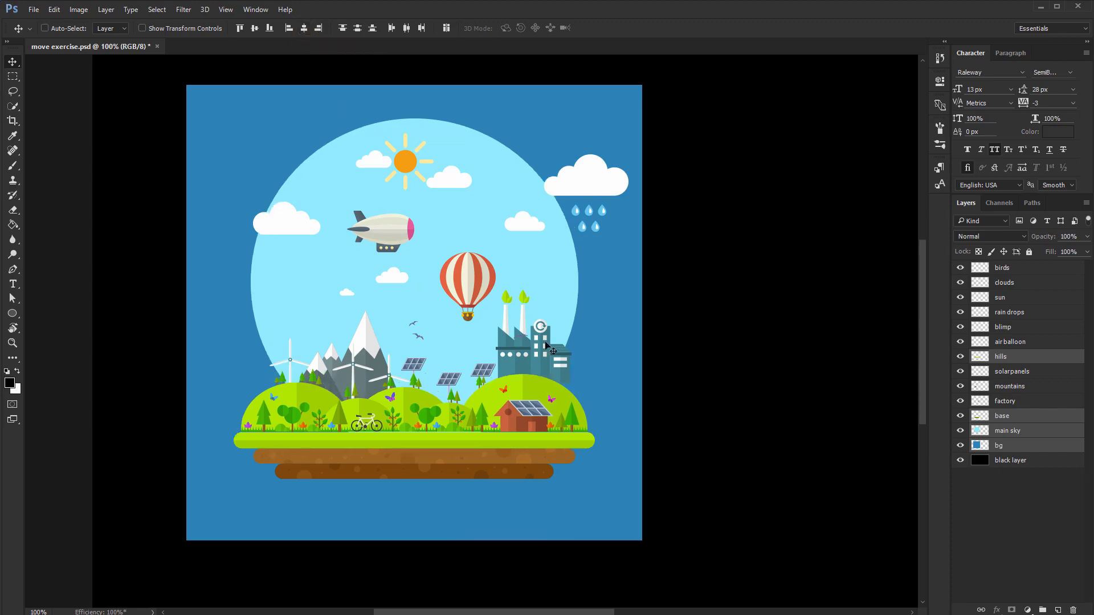
# Shift the clouds and rain drops slightly left and move the air balloon up between the small clouds beside the large cloud.
pyautogui.keyDown('ctrl'); pyautogui.click(600, 180); pyautogui.keyUp('ctrl')
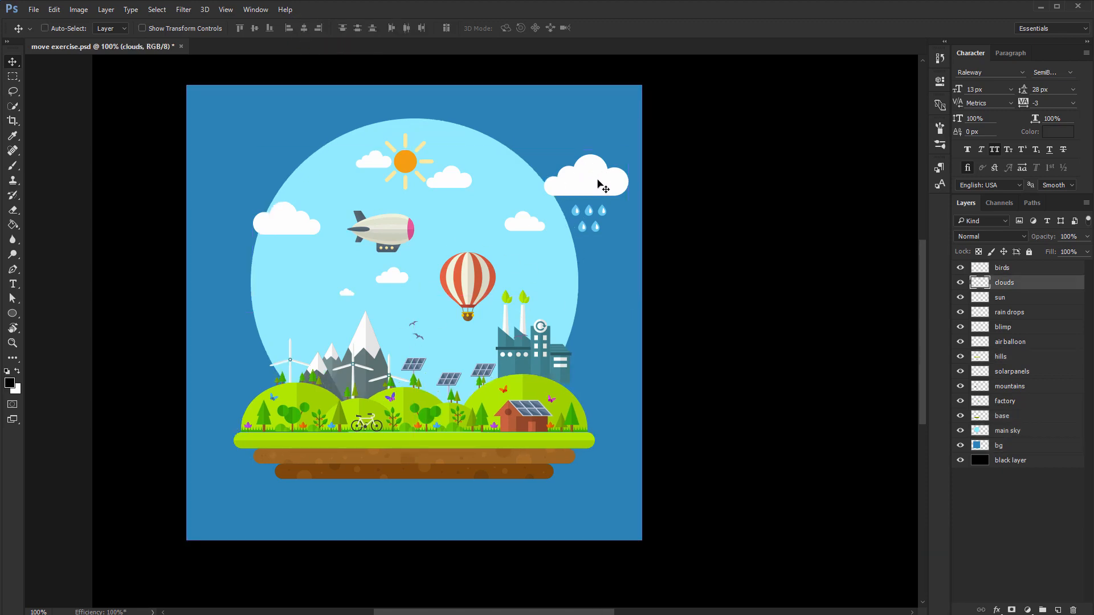
pyautogui.moveTo(598, 180); pyautogui.dragTo(577, 212)
pyautogui.keyDown('ctrl'); pyautogui.click(588, 212); pyautogui.keyUp('ctrl')
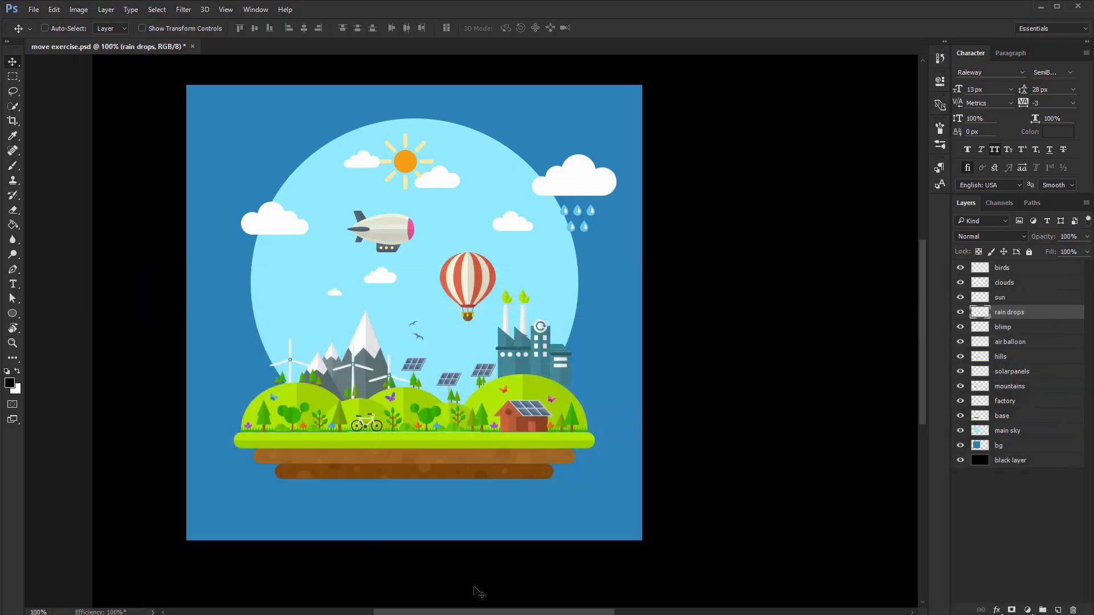
pyautogui.keyDown('ctrl'); pyautogui.click(465, 289); pyautogui.keyUp('ctrl')
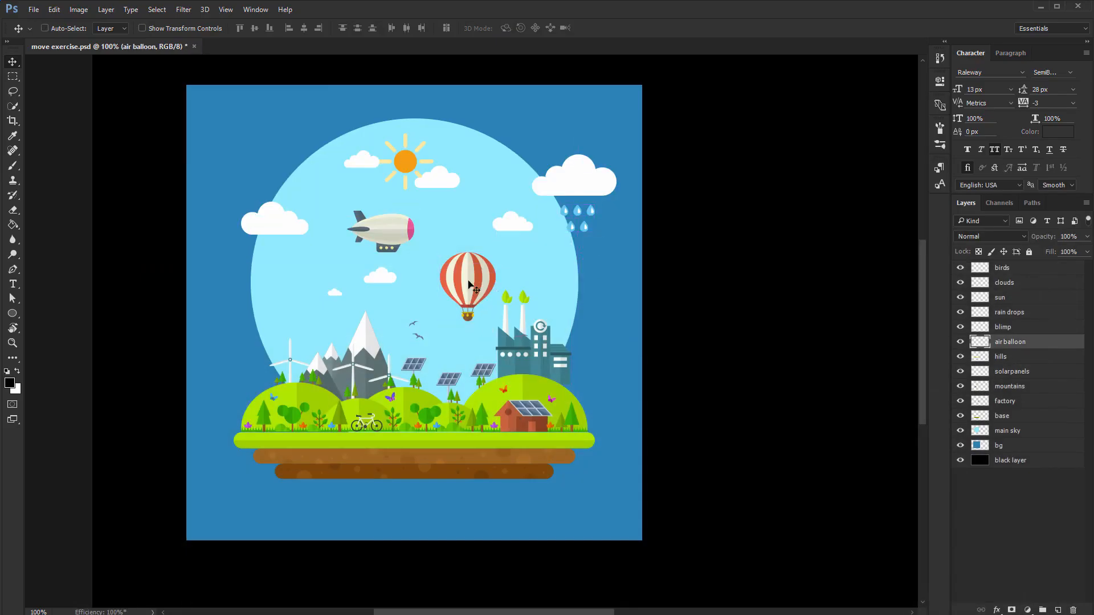
pyautogui.moveTo(465, 289); pyautogui.dragTo(486, 185)
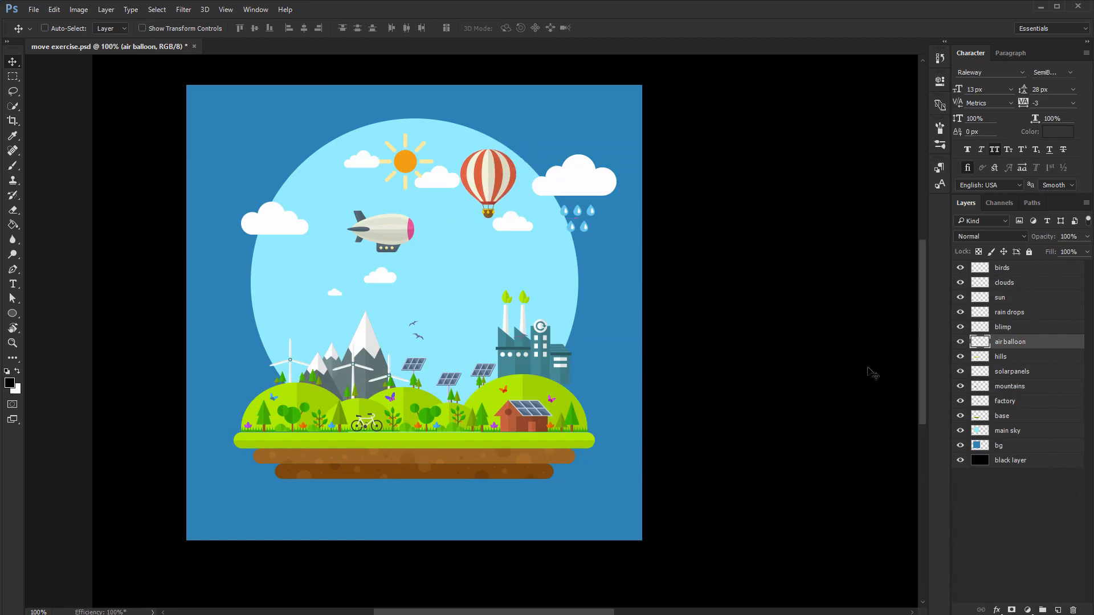
# Hide the black layer and trim the canvas on all sides based on transparent pixels.
pyautogui.click(961, 461)
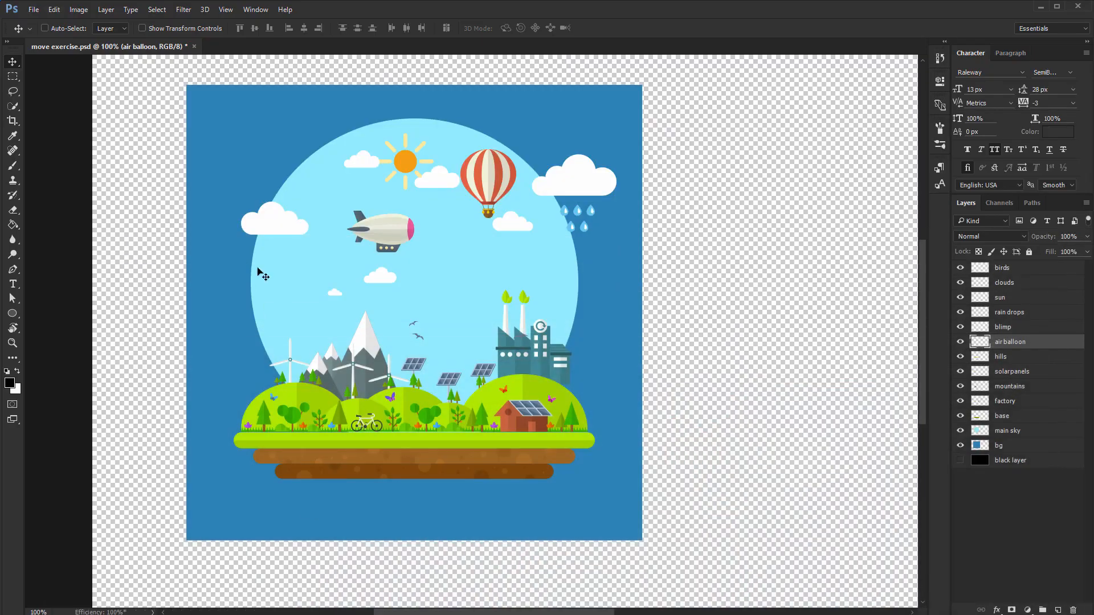
pyautogui.click(79, 10)
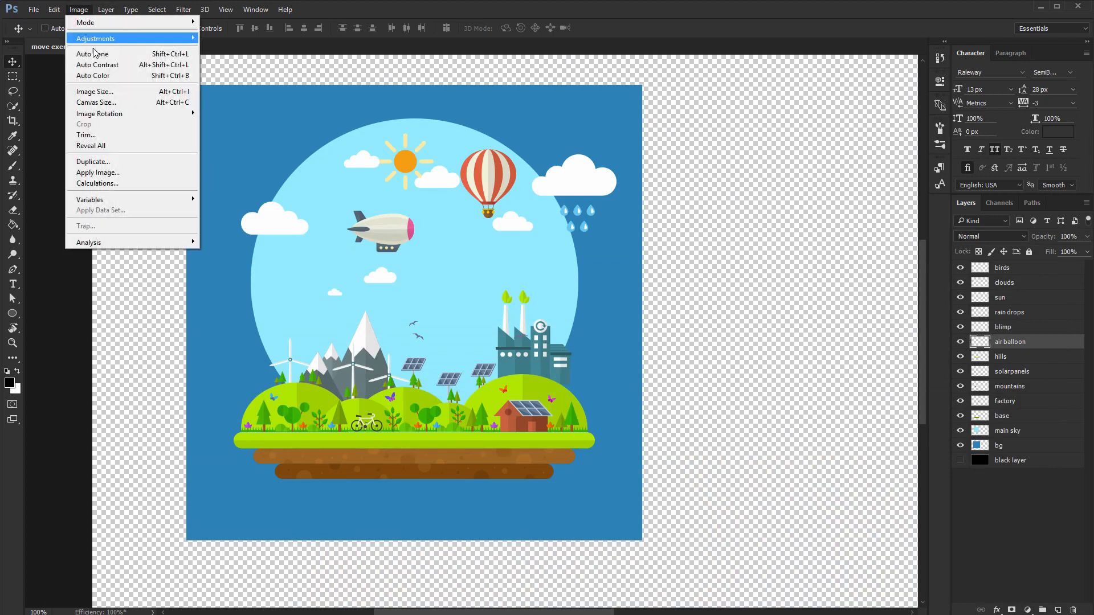
pyautogui.click(91, 130)
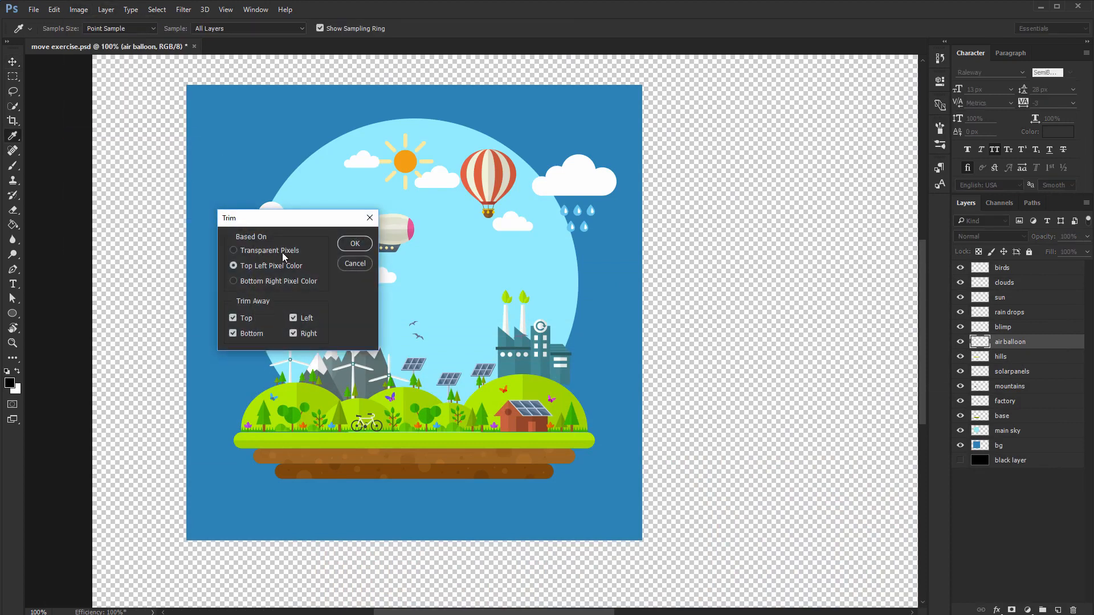
pyautogui.click(281, 252)
pyautogui.click(354, 243)
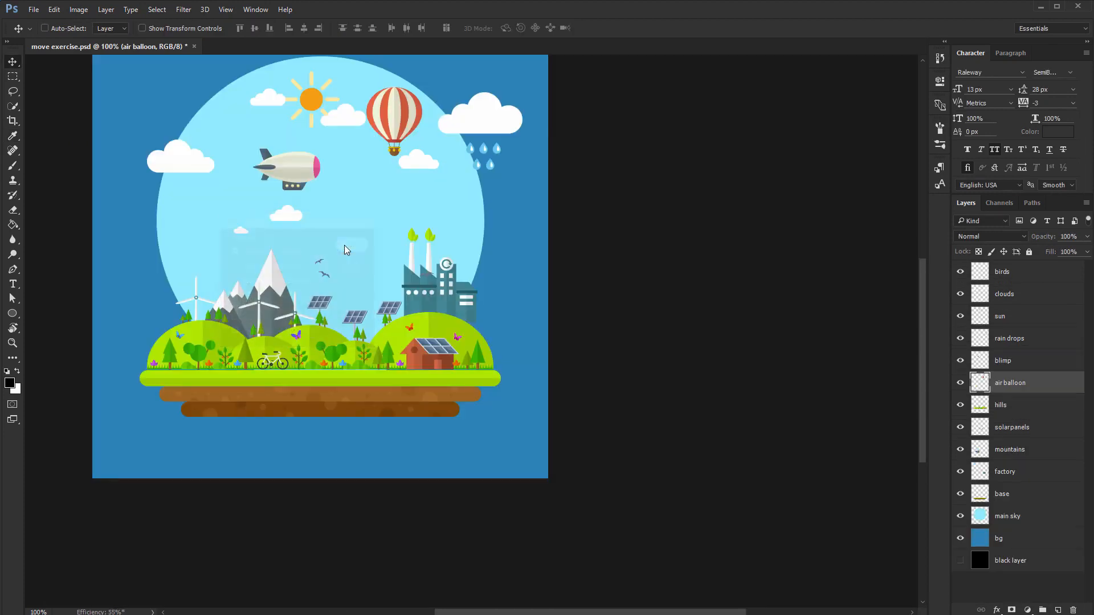
# Compare the trimmed scene with the solved reference image and nudge the solar panels slightly up and left.
pyautogui.press('v')
pyautogui.moveTo(321, 212); pyautogui.dragTo(475, 287)
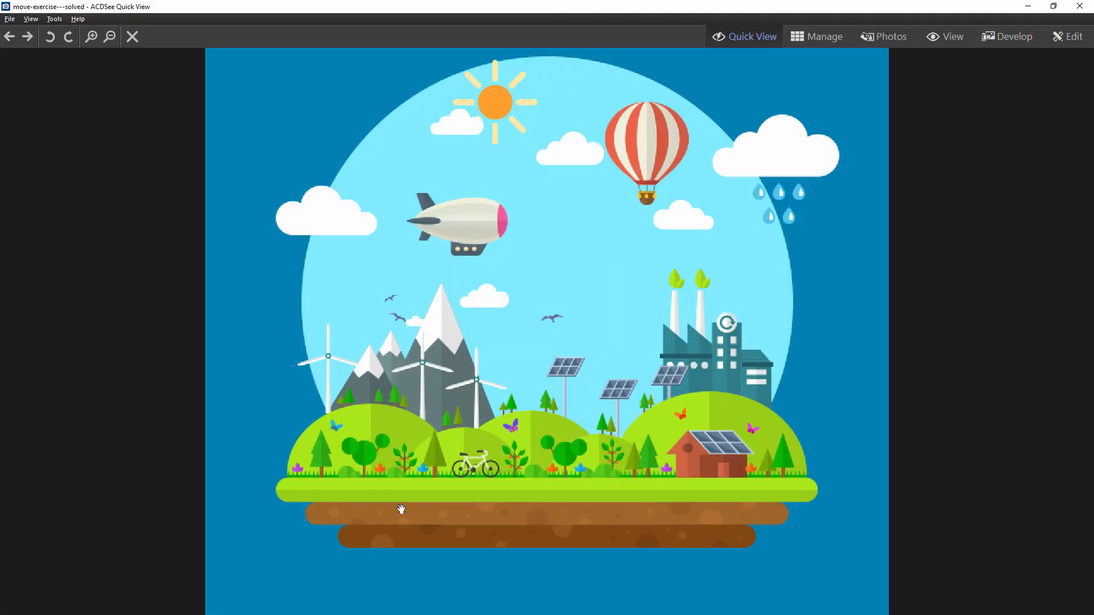
pyautogui.scroll(-1, 402, 495)
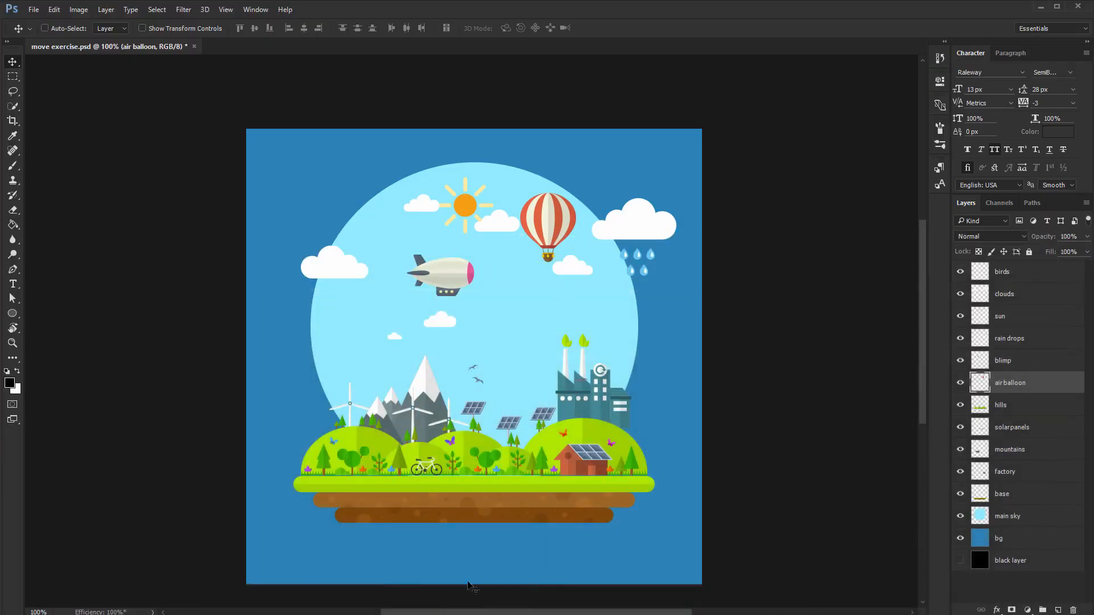
pyautogui.moveTo(510, 423); pyautogui.dragTo(502, 420)
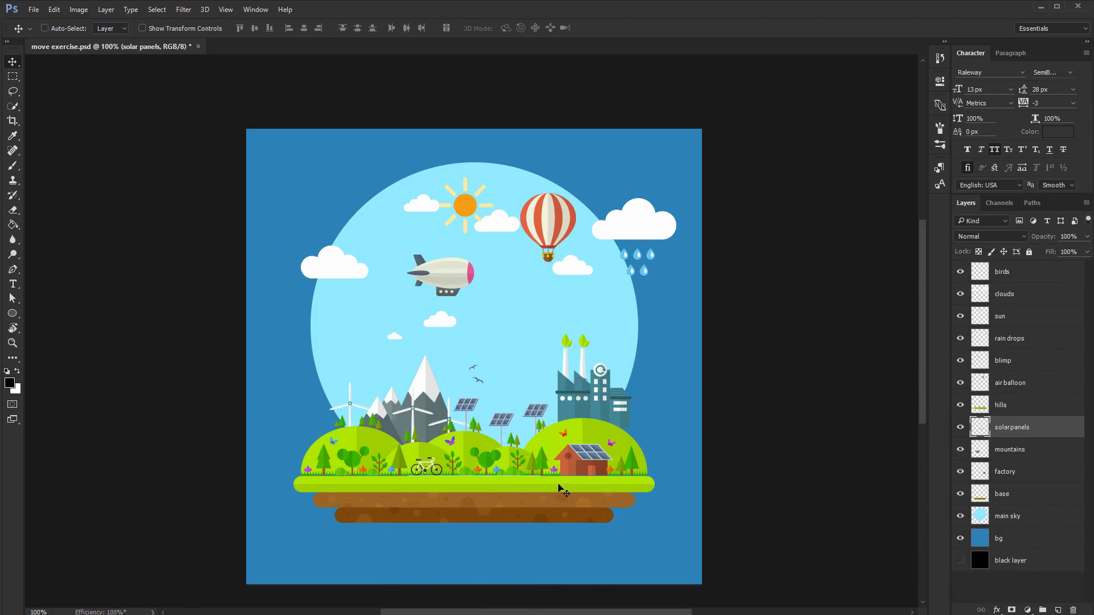